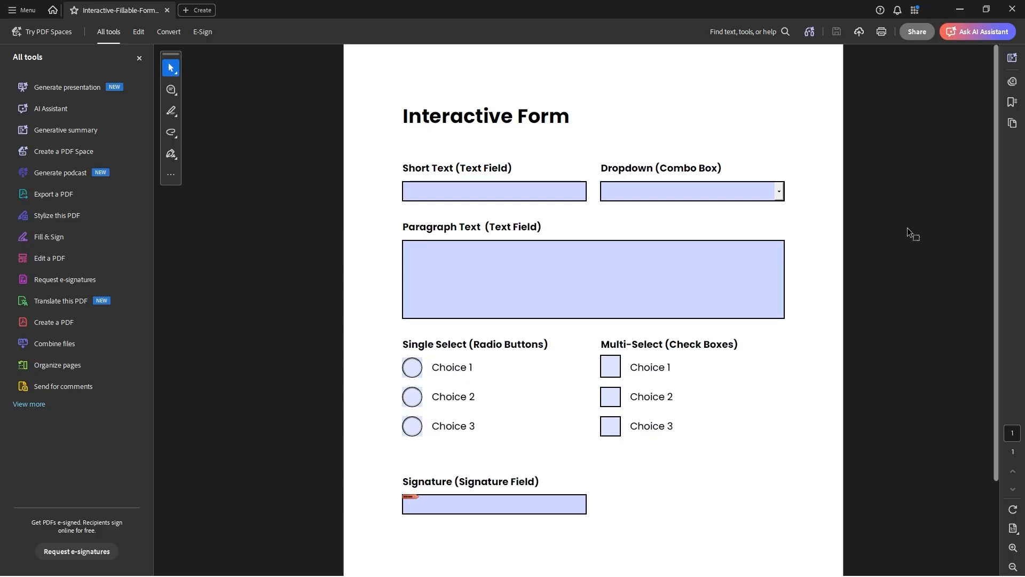
Step: Fill the Short Text field with "gdgdgd" and choose Option 2 in the Dropdown field
click(476, 198)
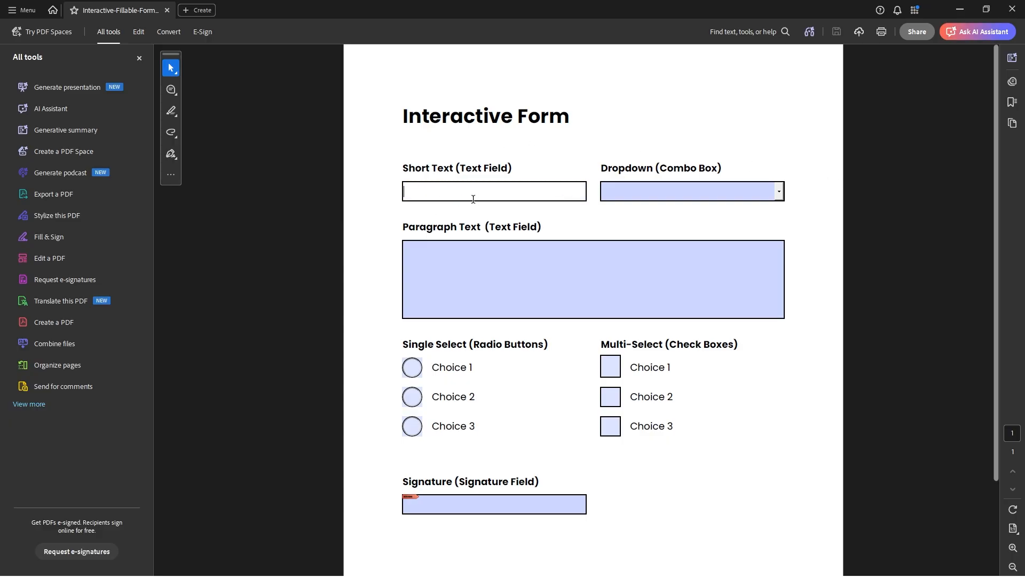
text(gdgdgd)
click(774, 194)
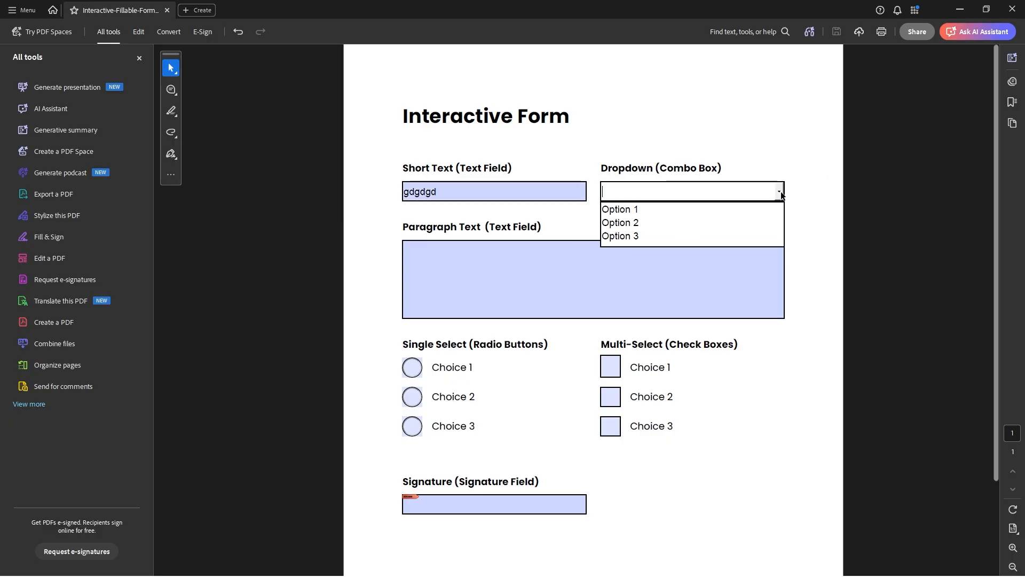
click(722, 222)
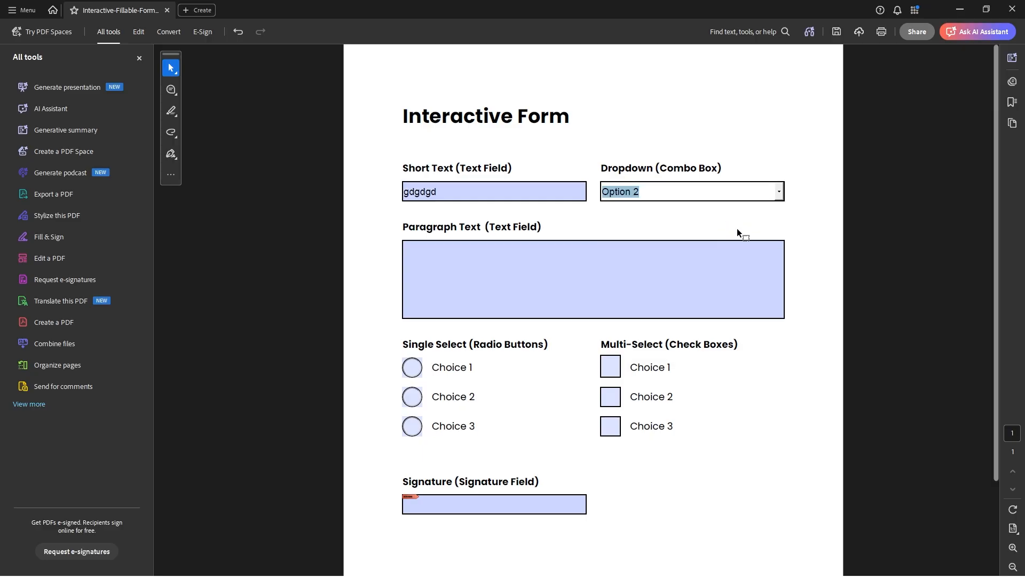
Step: Fill the Paragraph Text field with "gdgdg", "gdg", "gdg", "dgd", a blank line and "dgd", each on its own line
click(676, 272)
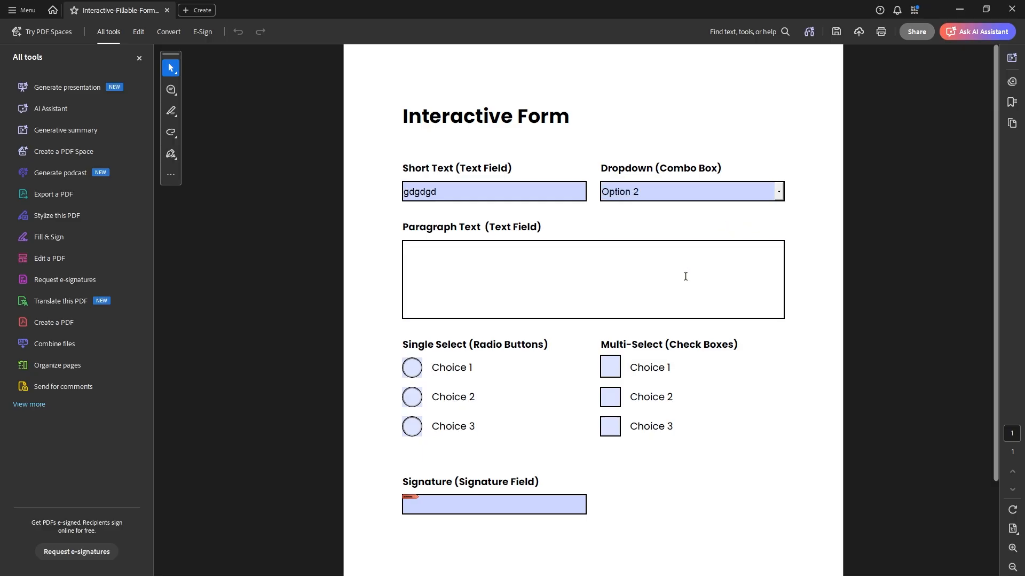
text(gdgdg)
key(Return)
text(gdg)
key(Return)
text(gdg)
key(Return)
text(dgd)
key(Return)
key(Return)
text(dgd)
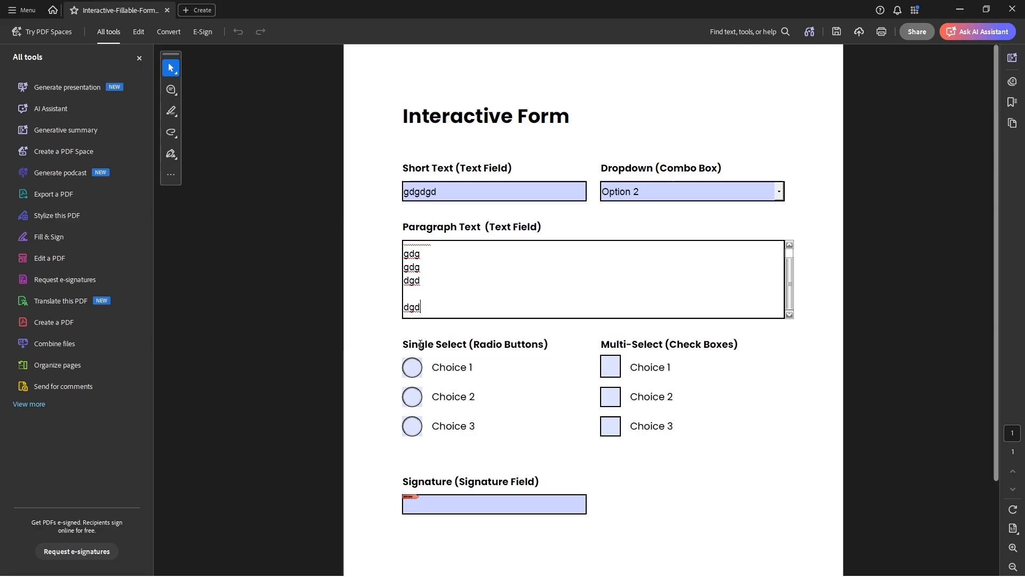
Step: Try each Single Select radio button and leave Choice 2 selected
click(412, 368)
click(413, 397)
click(414, 426)
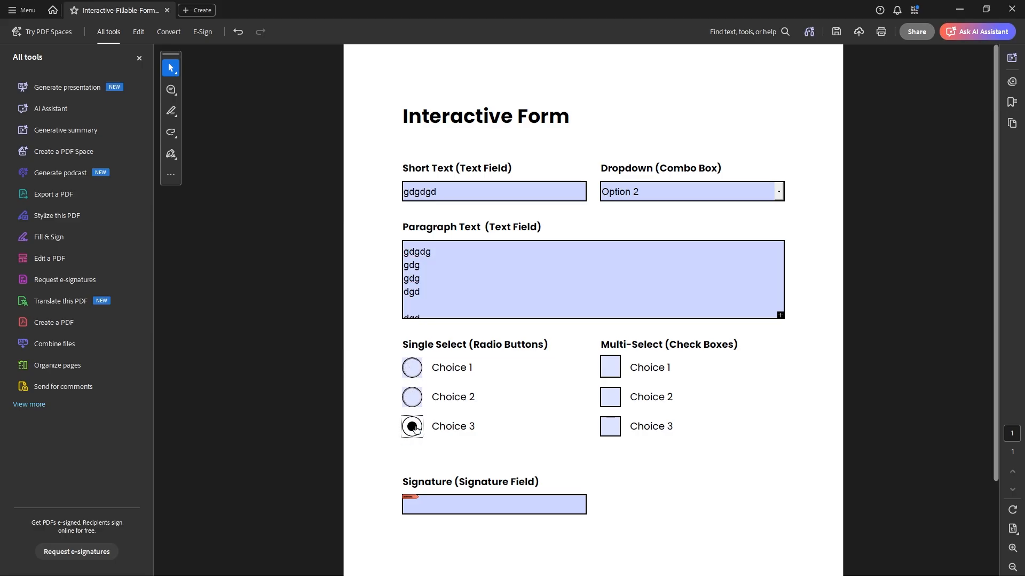
click(412, 397)
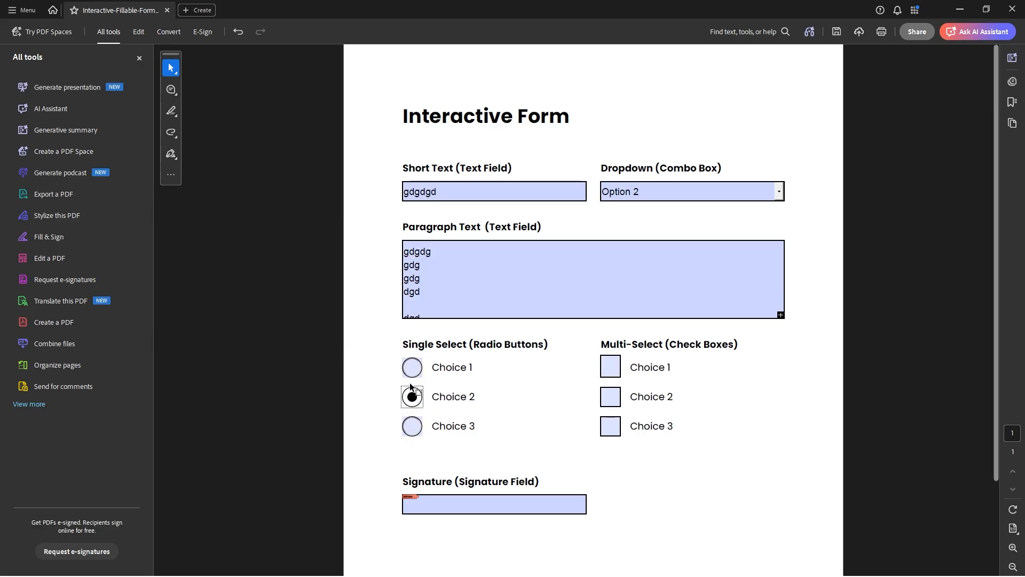
Step: Try the Multi-Select check boxes, leaving Choice 1 and Choice 3 ticked and Choice 2 cleared
click(611, 374)
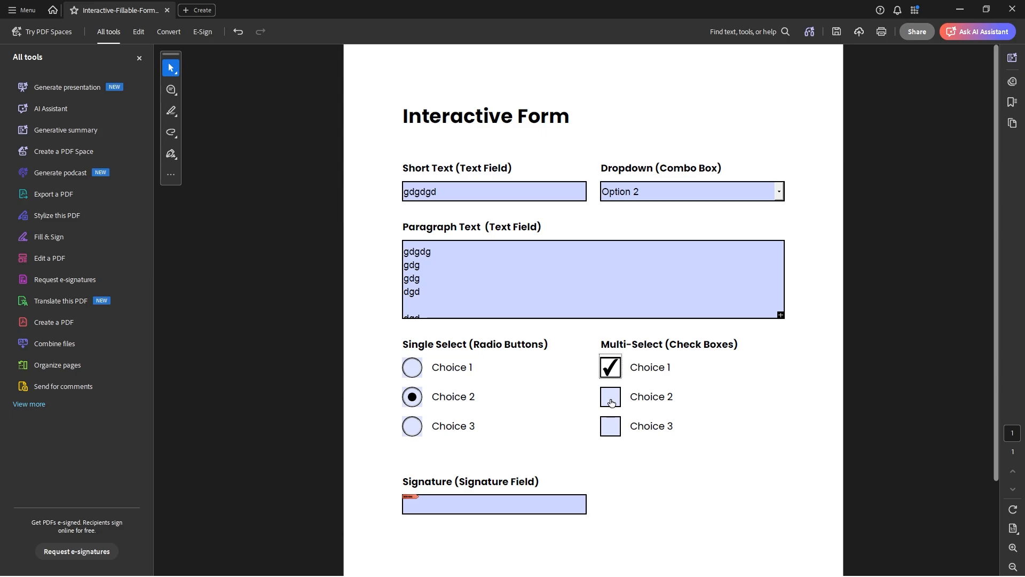
click(611, 400)
click(613, 425)
click(612, 401)
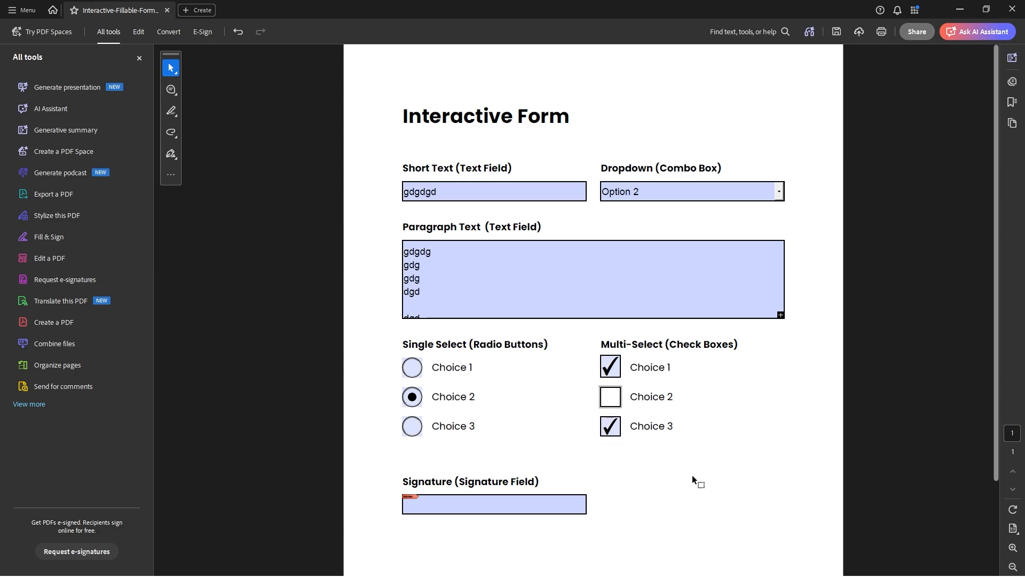
Step: Try to sign the signature field and dismiss the digital ID configuration request
click(708, 483)
click(453, 510)
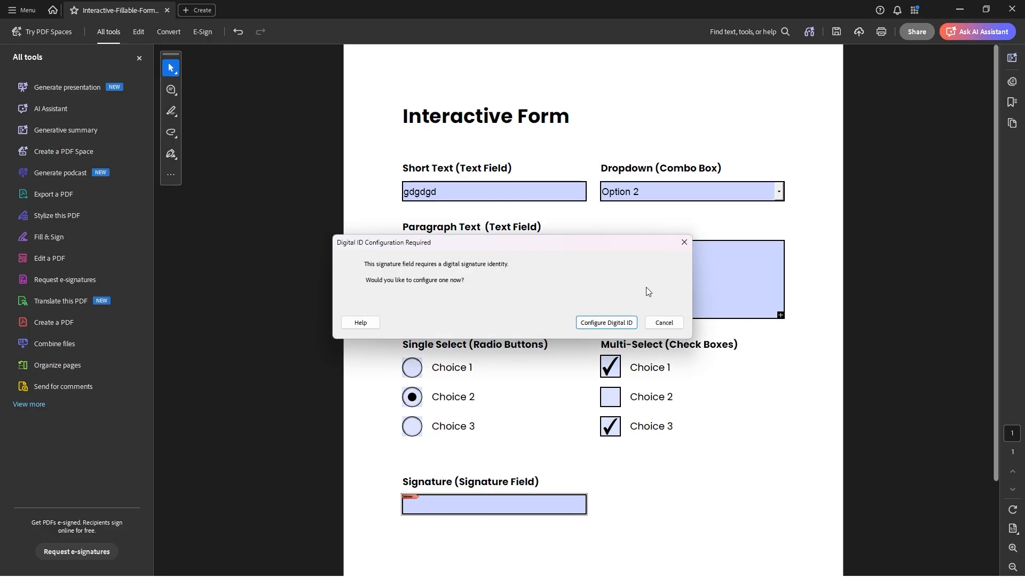
click(685, 243)
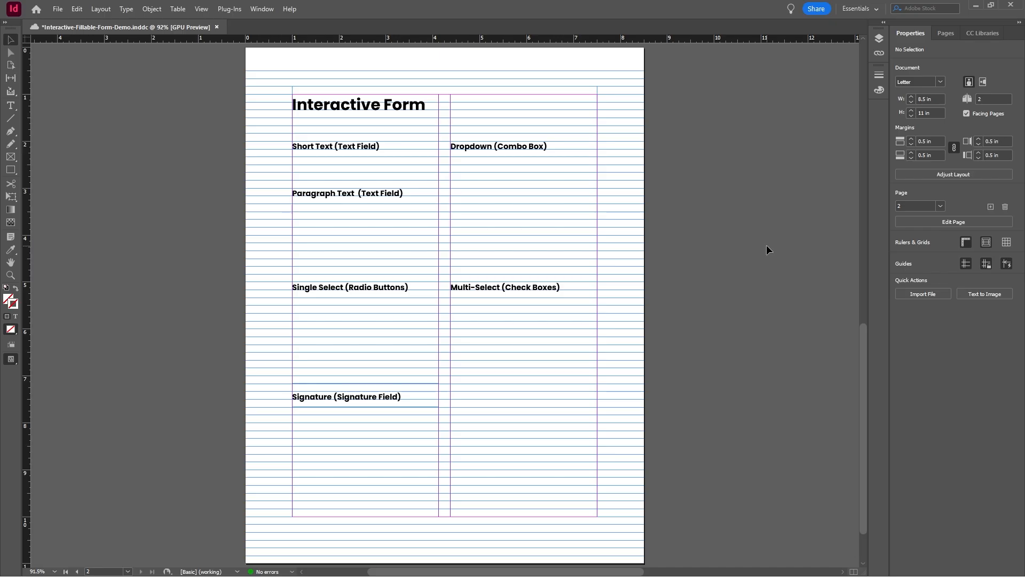
Step: In the InDesign form document, draw a rectangle about 3.13 by 0.33 in under the Short Text label with a 1 pt stroke
click(10, 169)
mouse_move(294, 158)
mouse_down()
mouse_move(415, 160)
mouse_move(447, 170)
mouse_move(438, 172)
mouse_up()
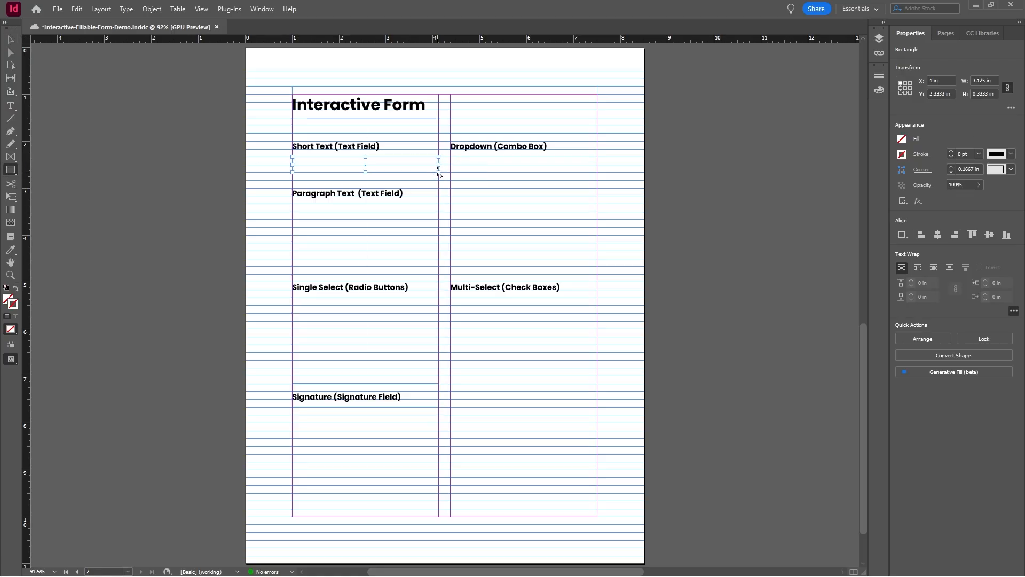
click(951, 151)
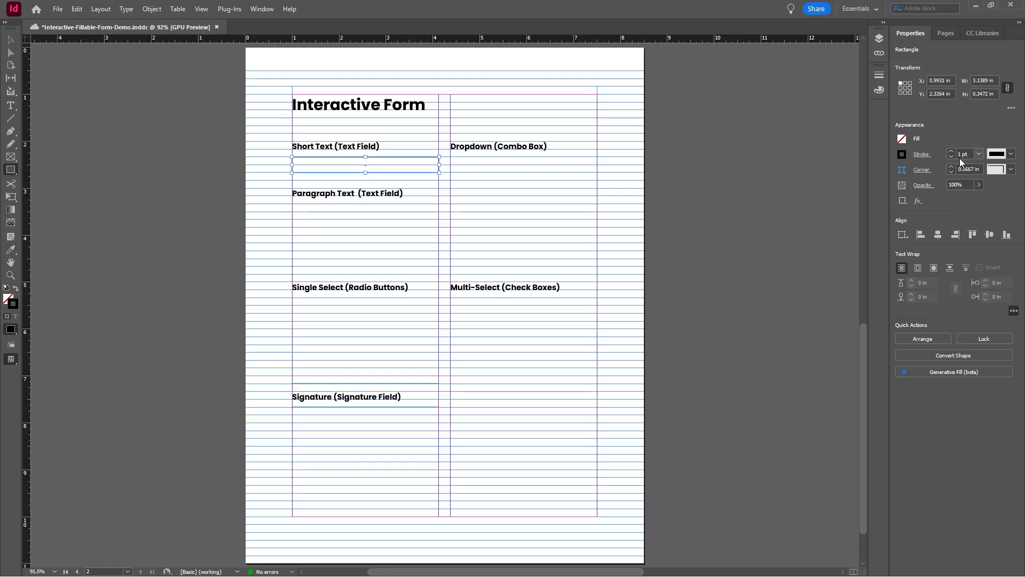
click(10, 40)
click(346, 138)
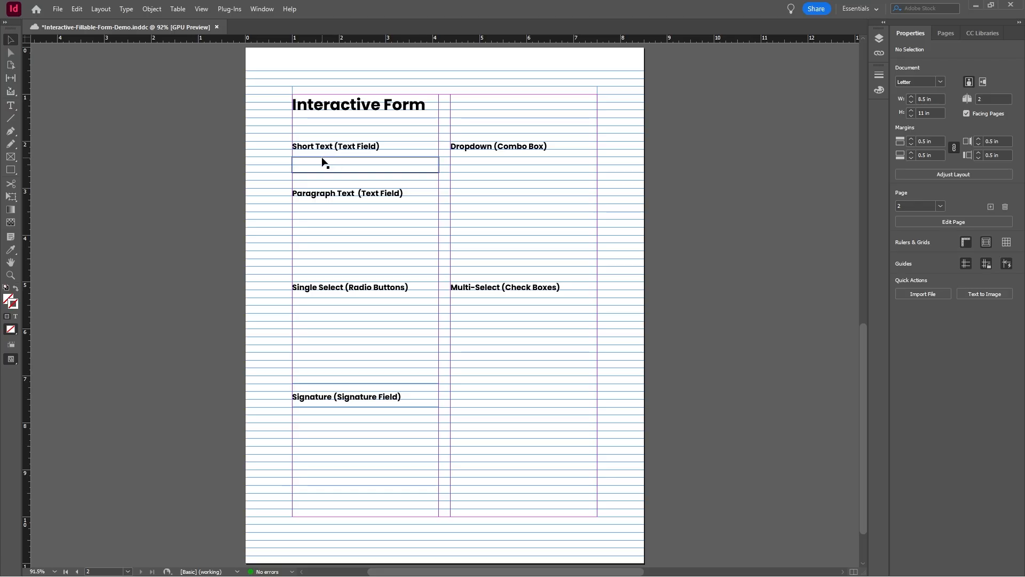
Step: Duplicate the Short Text rectangle under the Dropdown label and under the Signature label
drag(324, 162, 479, 161)
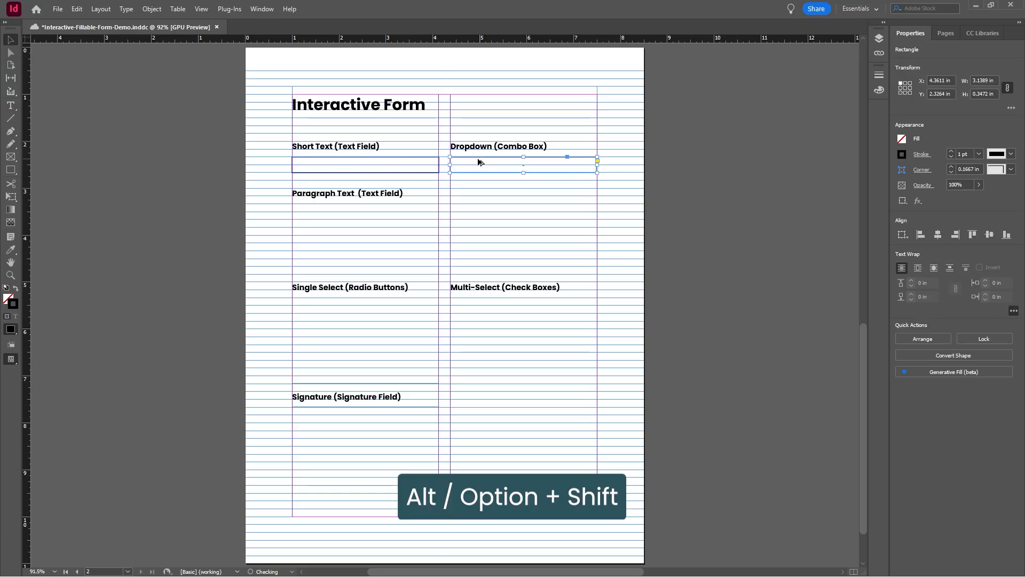
click(238, 155)
mouse_move(332, 161)
mouse_down()
mouse_move(364, 425)
mouse_move(364, 413)
mouse_up()
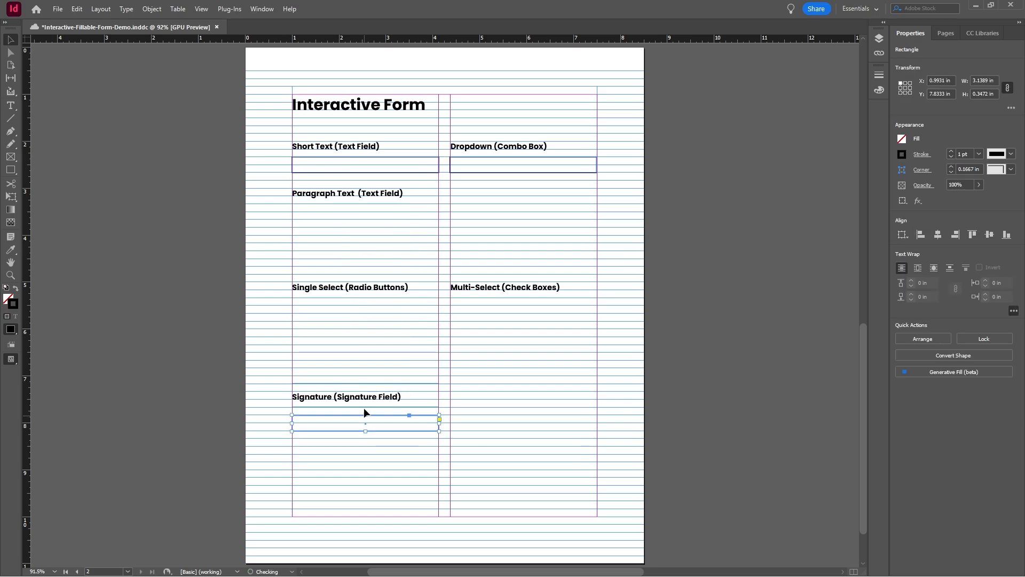
Step: Duplicate the Short Text rectangle under the Paragraph Text label and enlarge it across both columns to about 6.51 by 1.35 in
click(281, 196)
drag(309, 162, 310, 205)
drag(439, 211, 598, 206)
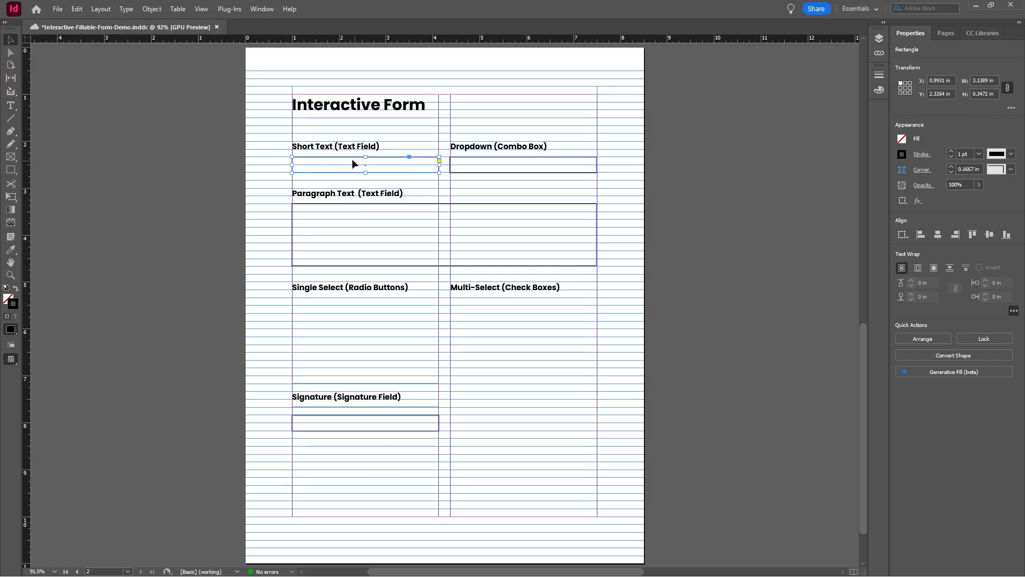
Step: Convert the rectangle under the Short Text label to an interactive text field
right_click(350, 157)
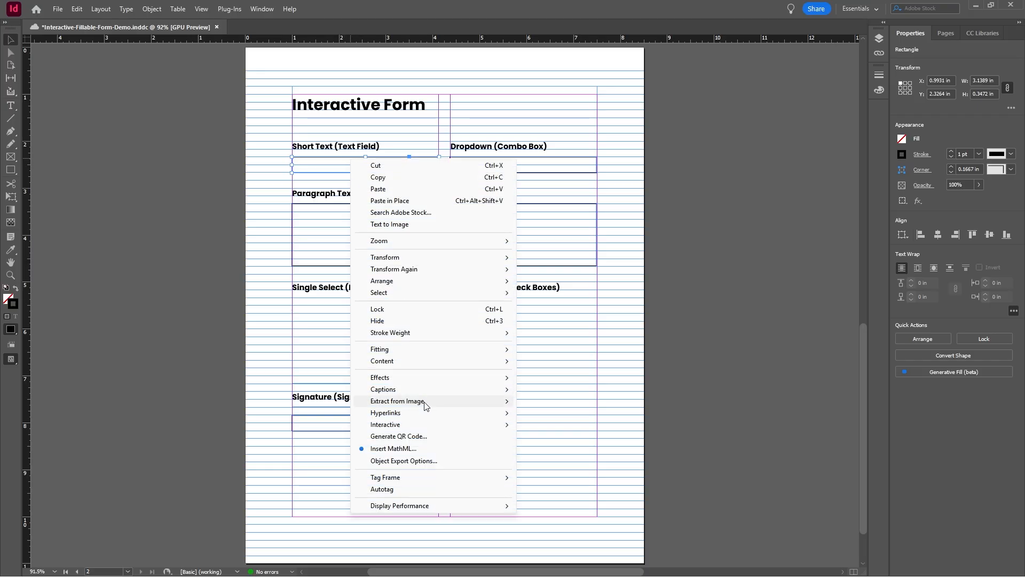
mouse_move(418, 430)
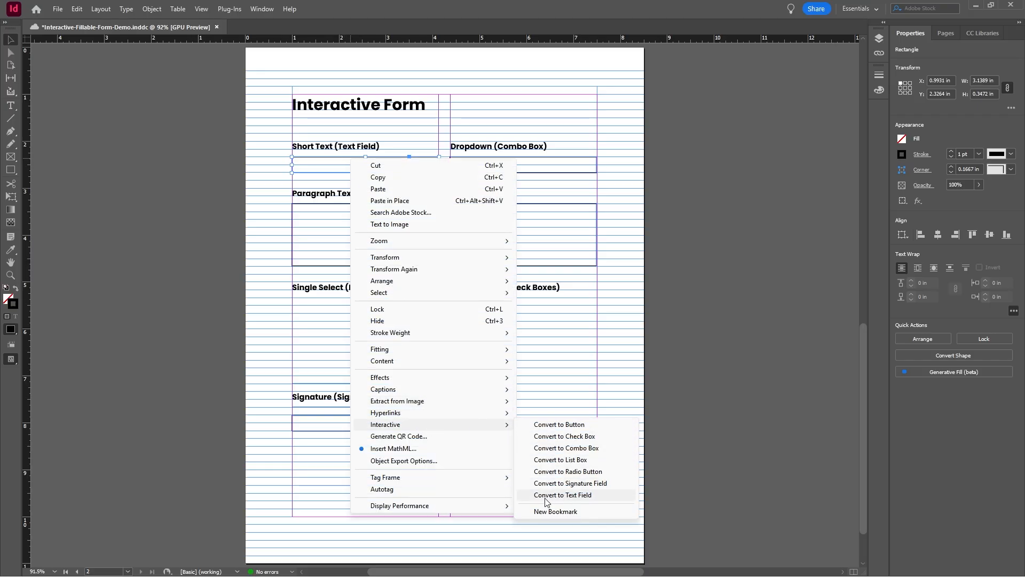
click(601, 495)
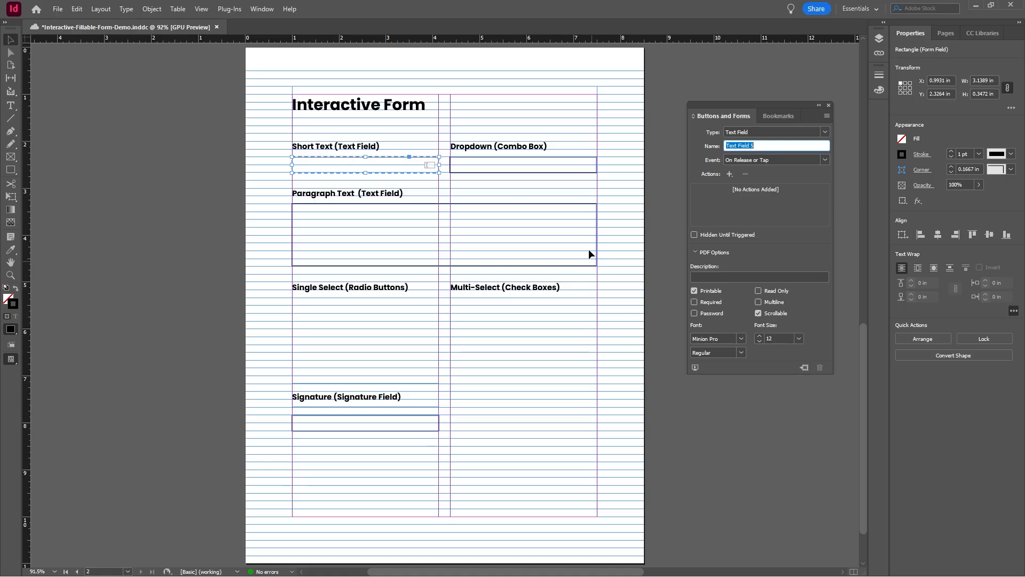
Step: Set the form field type of the rectangle under the Dropdown label to Combo Box
click(561, 178)
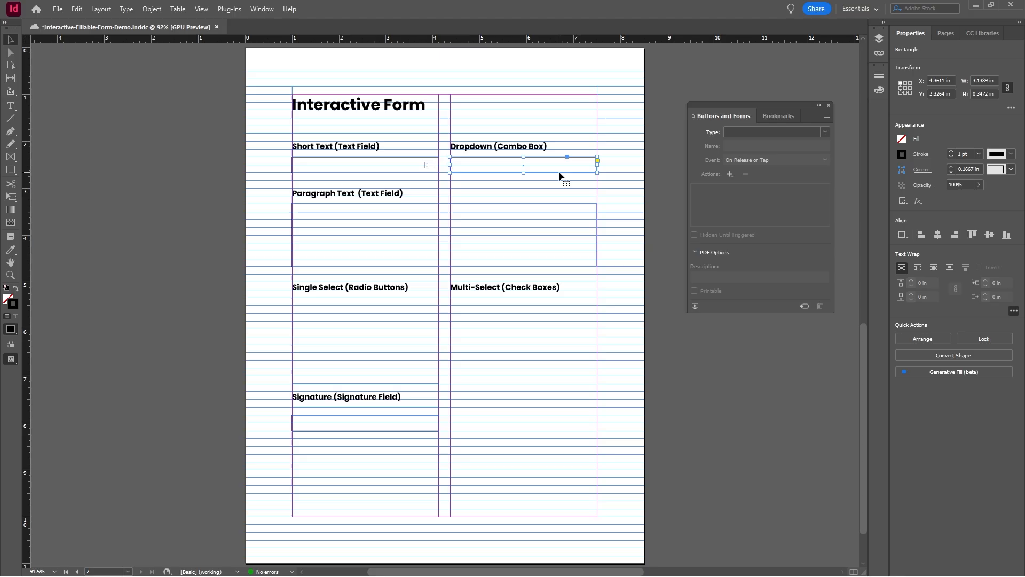
click(825, 133)
click(728, 117)
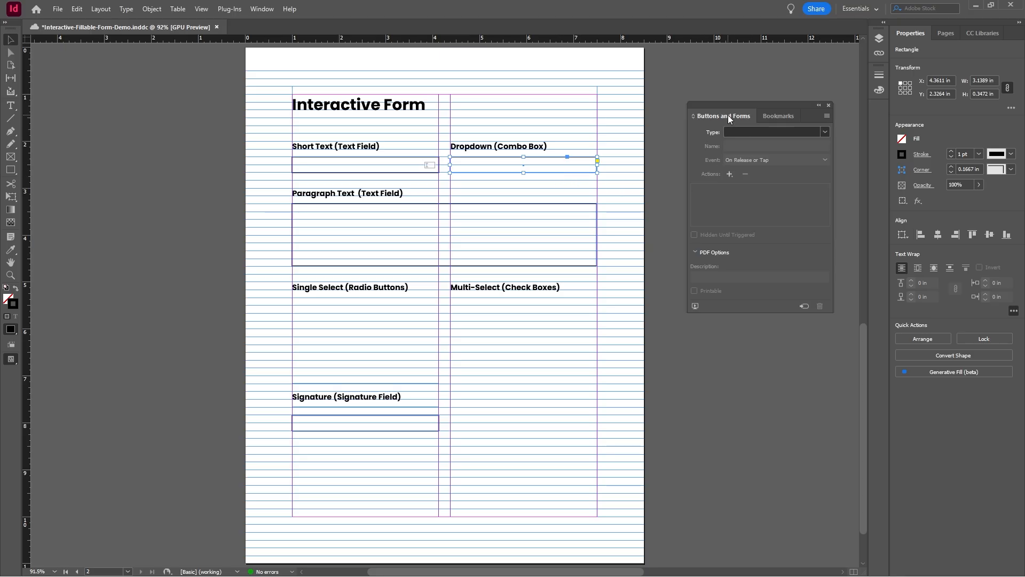
click(270, 10)
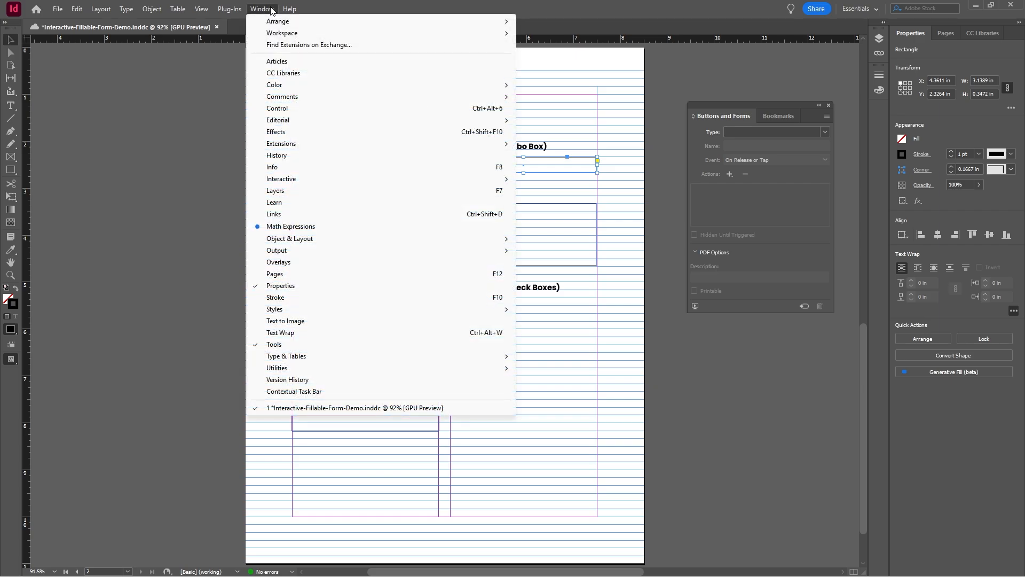
mouse_move(313, 181)
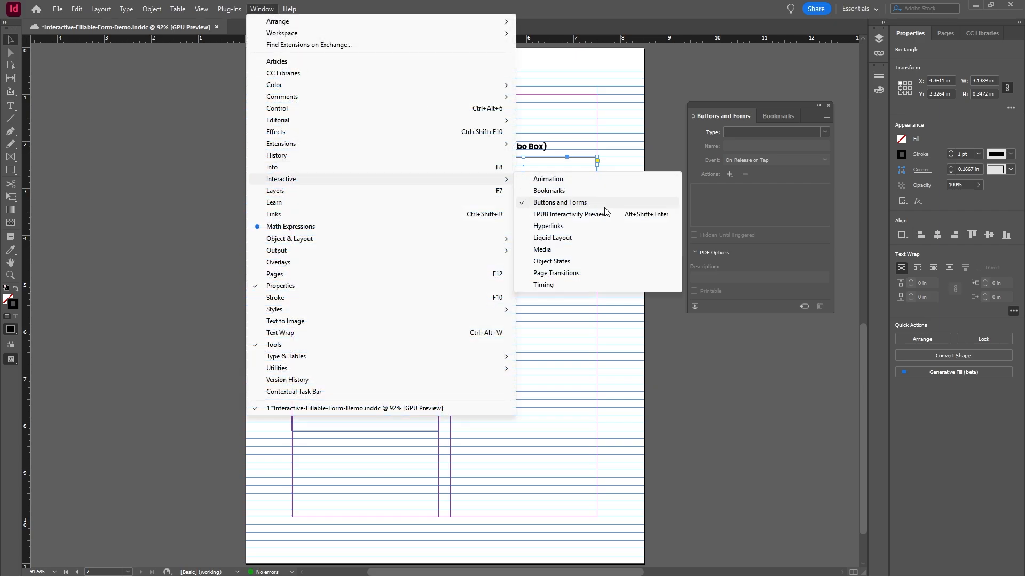
click(719, 102)
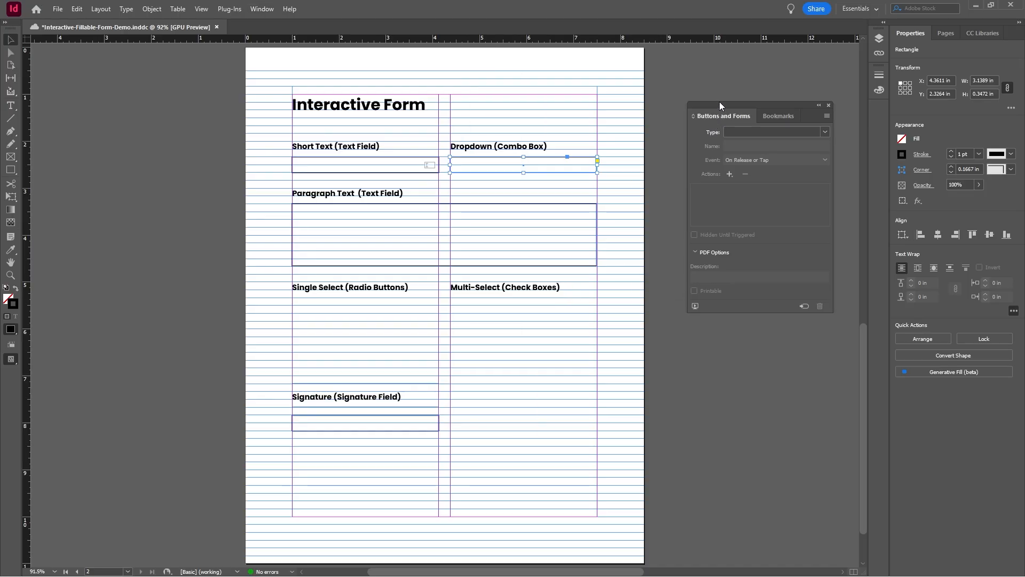
click(825, 132)
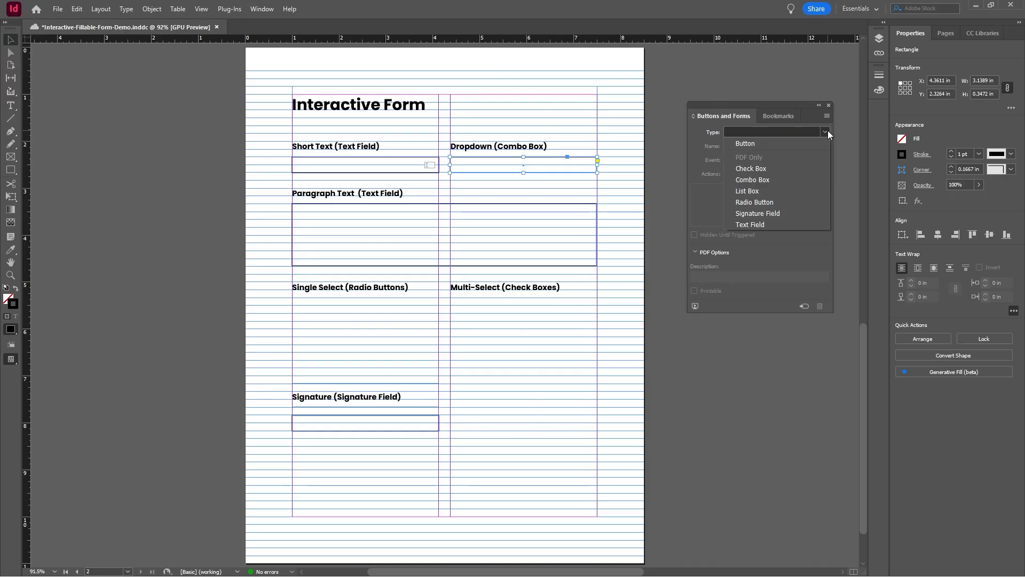
click(764, 180)
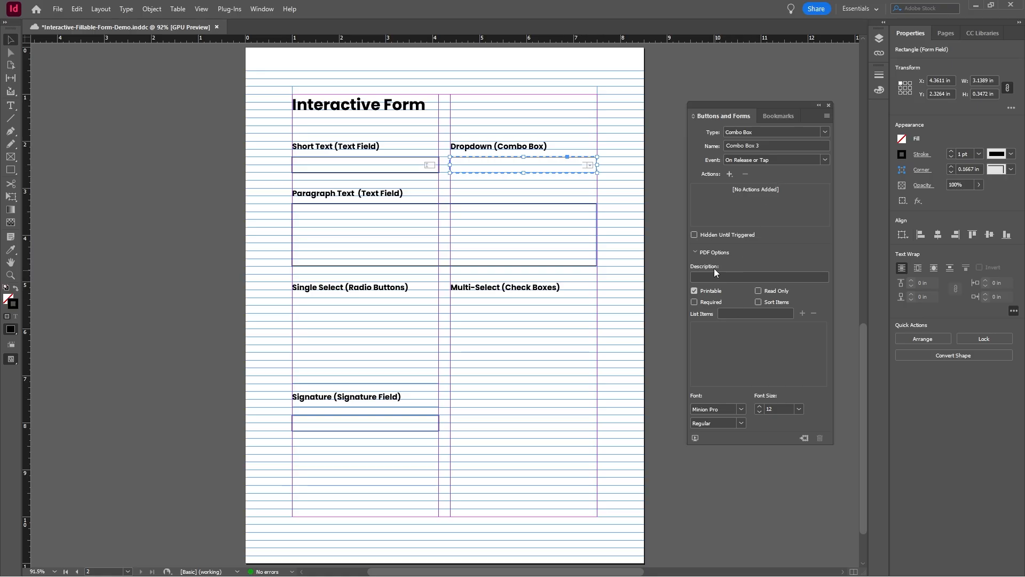
Step: Add the list items "Option 1" and "Option 2" to the combo box
click(740, 313)
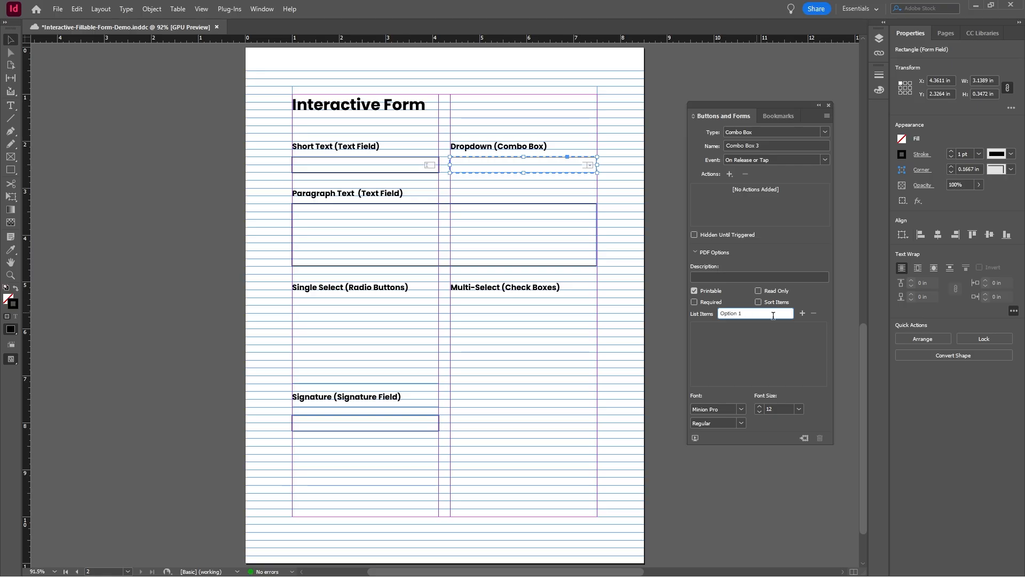
click(803, 313)
text(Option 2)
click(802, 313)
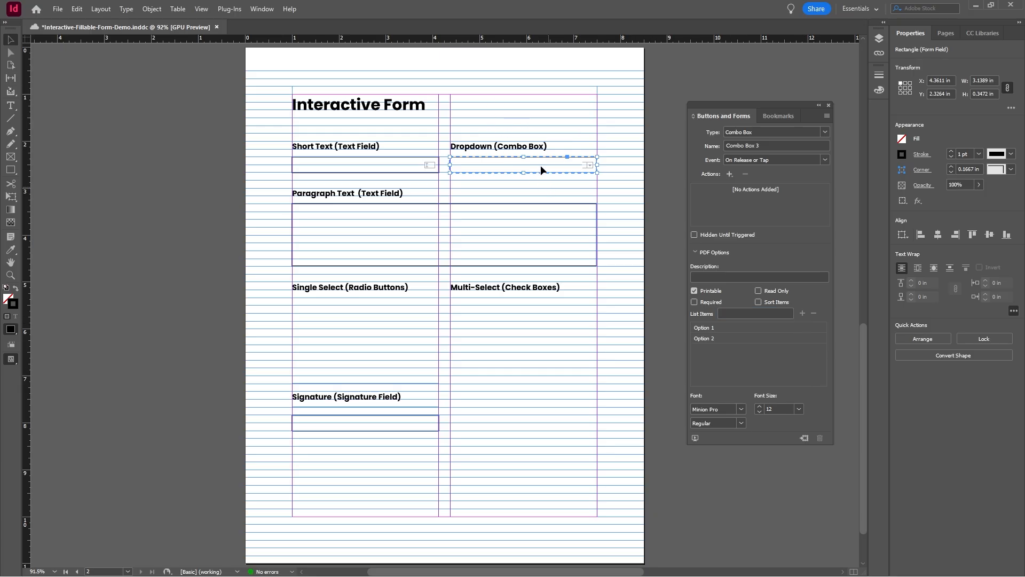
Step: Make the large rectangle under Paragraph Text a Text Field and enable its Multiline option
click(430, 205)
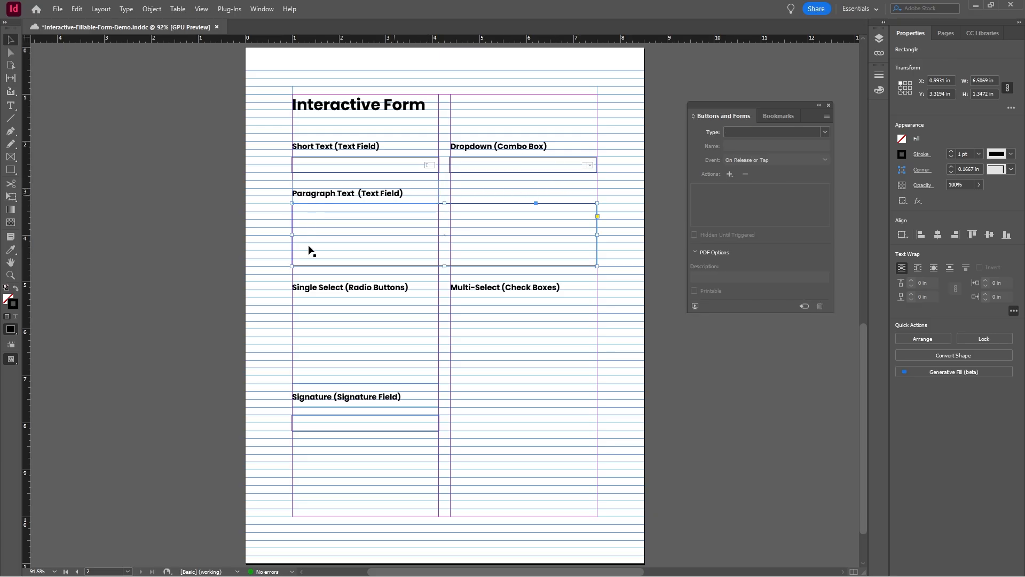
click(824, 133)
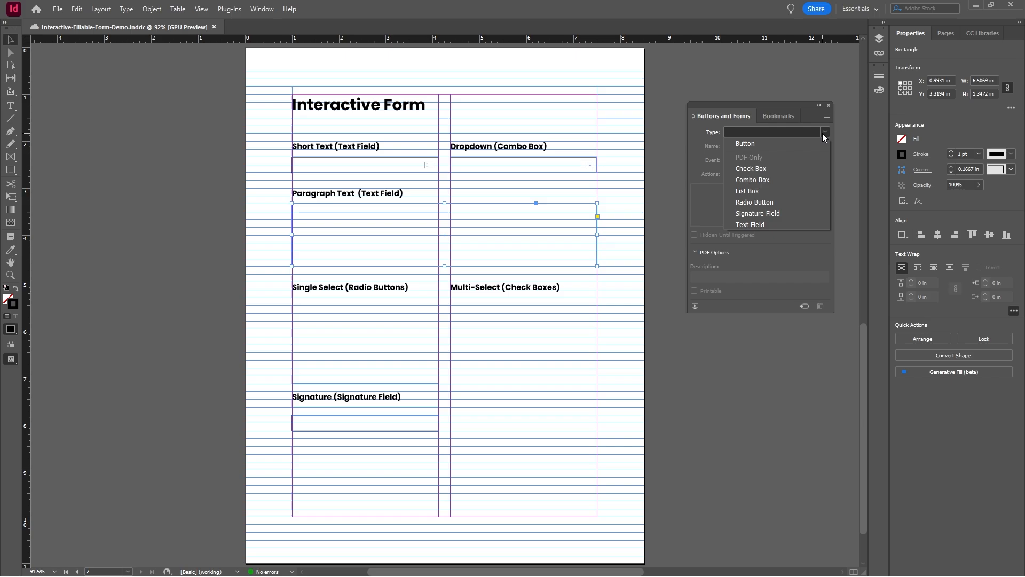
click(761, 224)
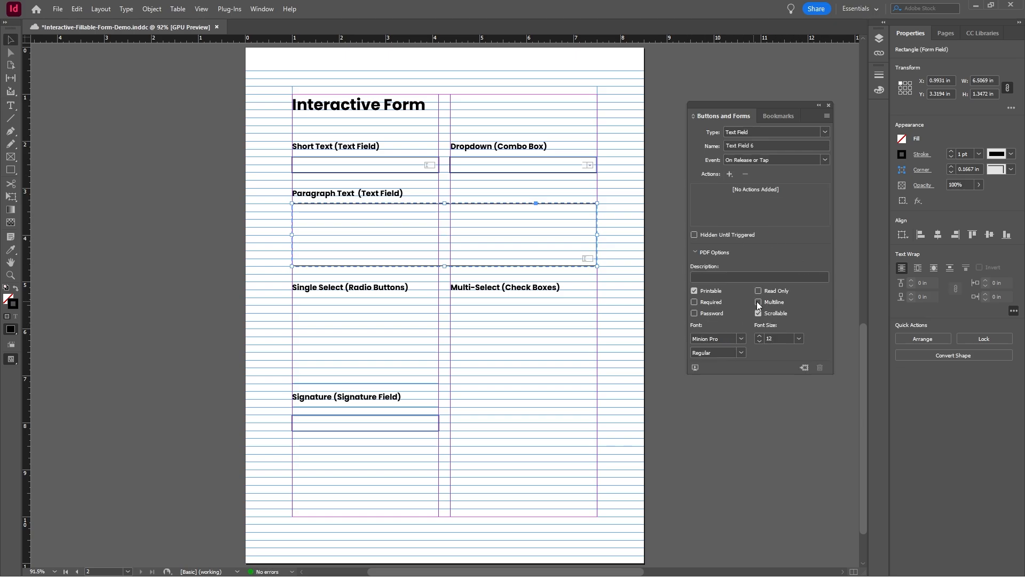
click(759, 302)
click(165, 121)
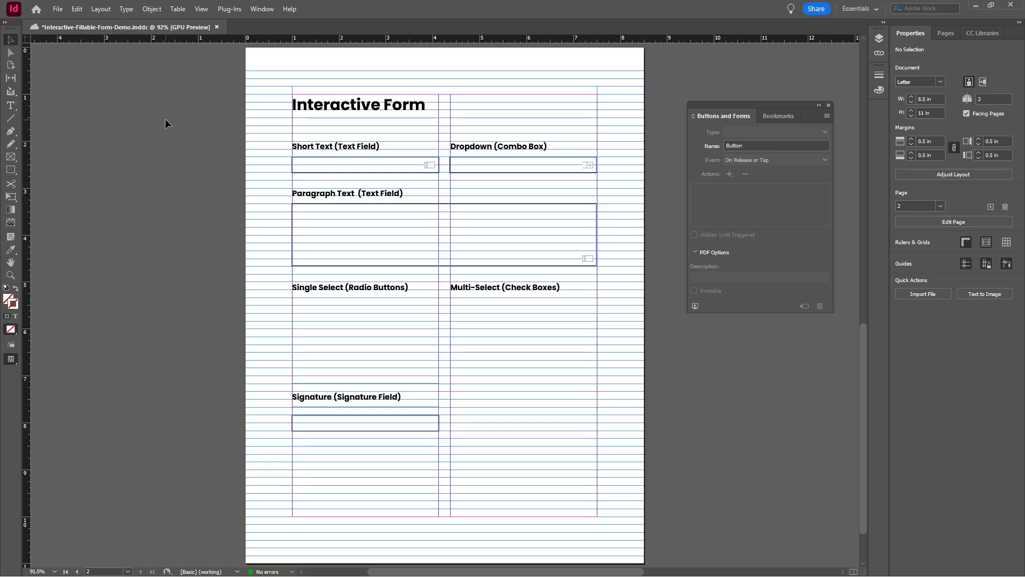
Step: Draw a small square placeholder frame at the left margin under the Single Select label
click(15, 158)
drag(295, 302, 309, 314)
click(10, 40)
click(94, 94)
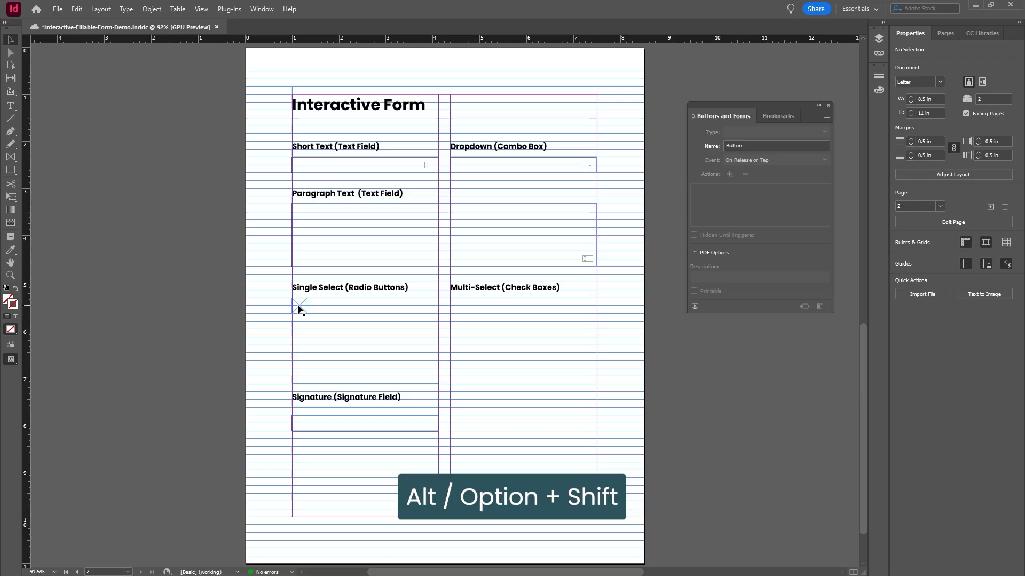
Step: Duplicate the small square frame twice down the column and set the form field type of all three frames to Radio Button
drag(297, 309, 289, 286)
click(325, 328)
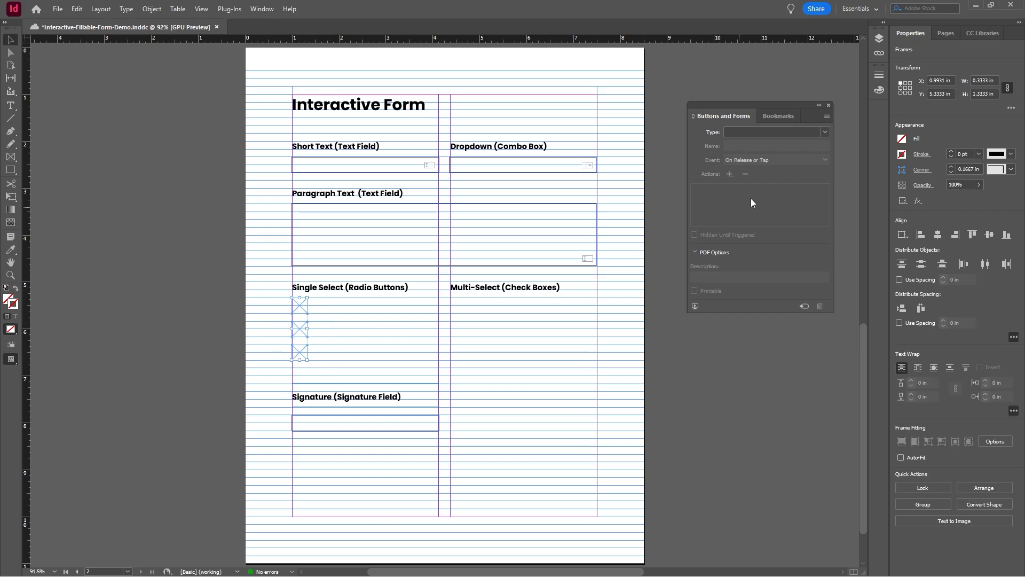
click(826, 131)
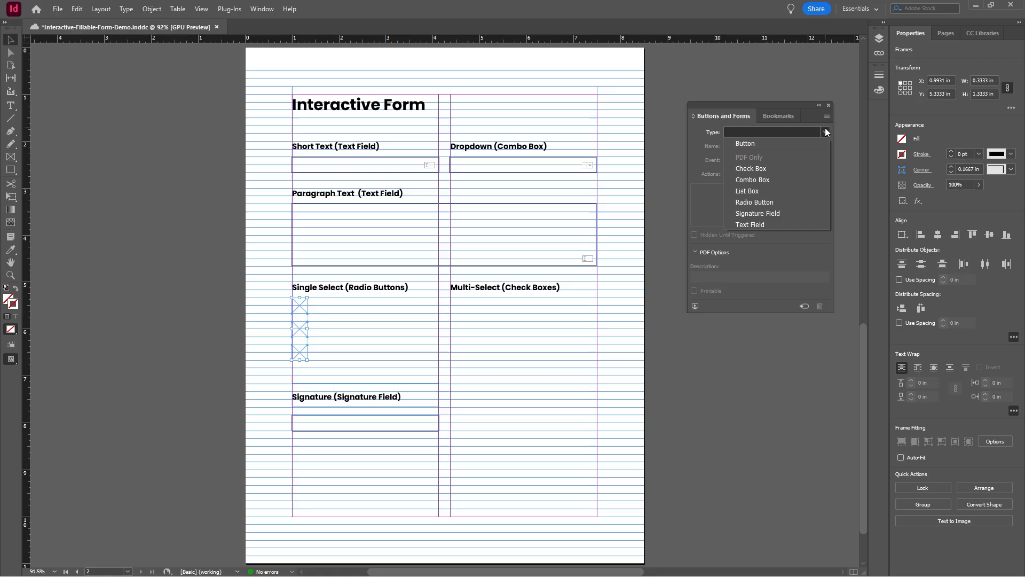
click(747, 202)
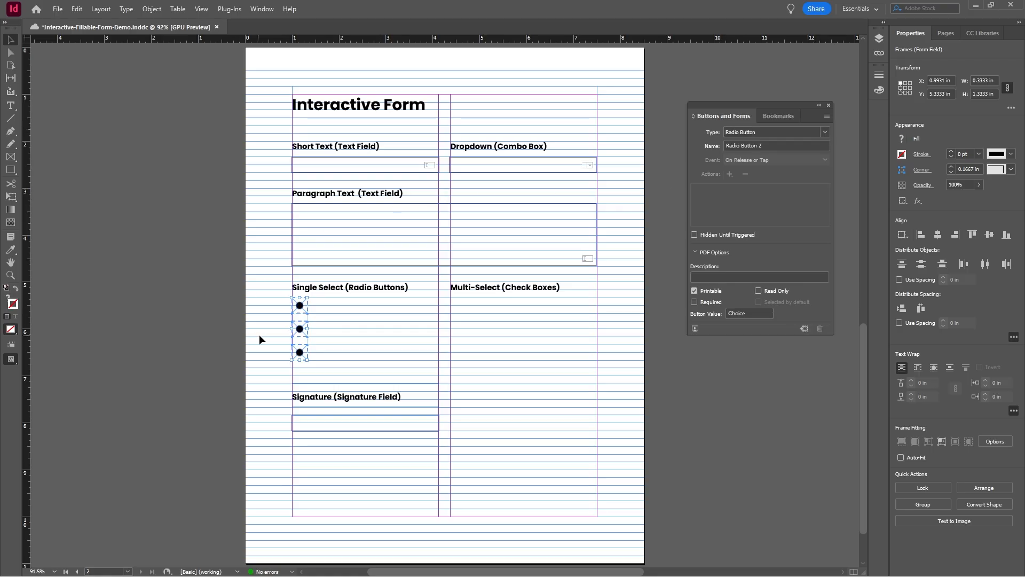
Step: Give the three radio buttons' Normal On appearance a 1 pt stroke and Rounded corners
click(951, 151)
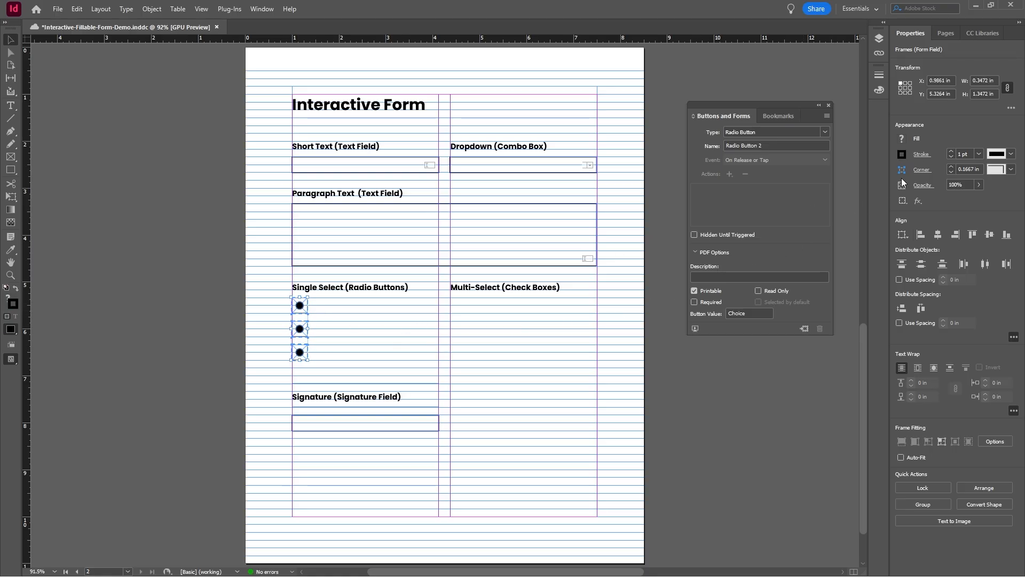
click(1011, 169)
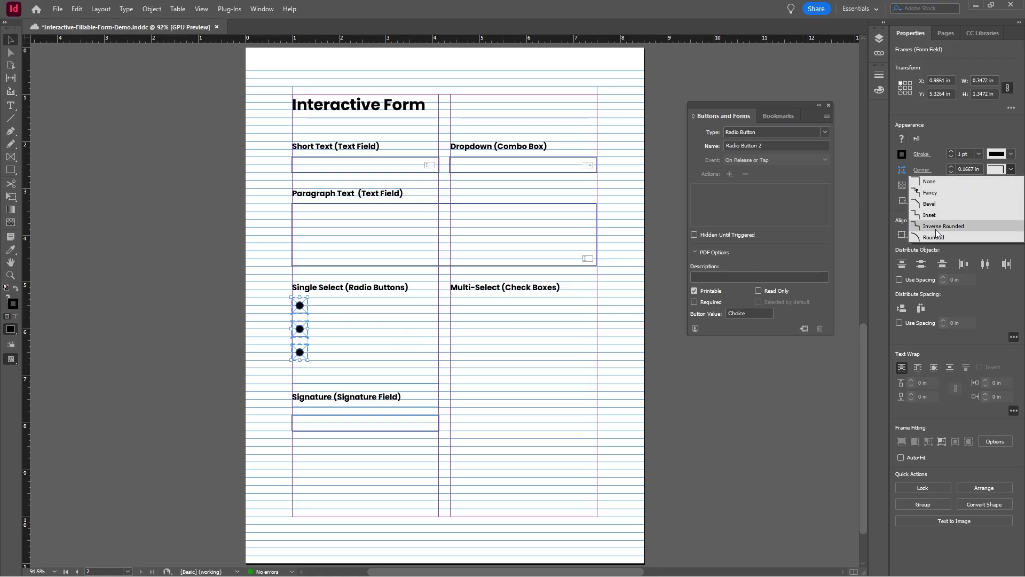
click(949, 236)
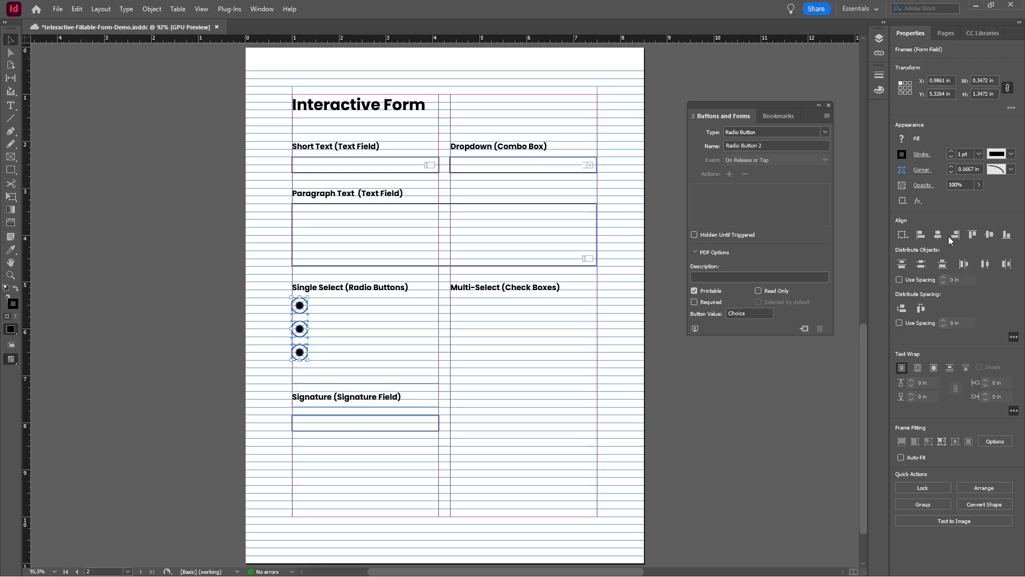
click(248, 280)
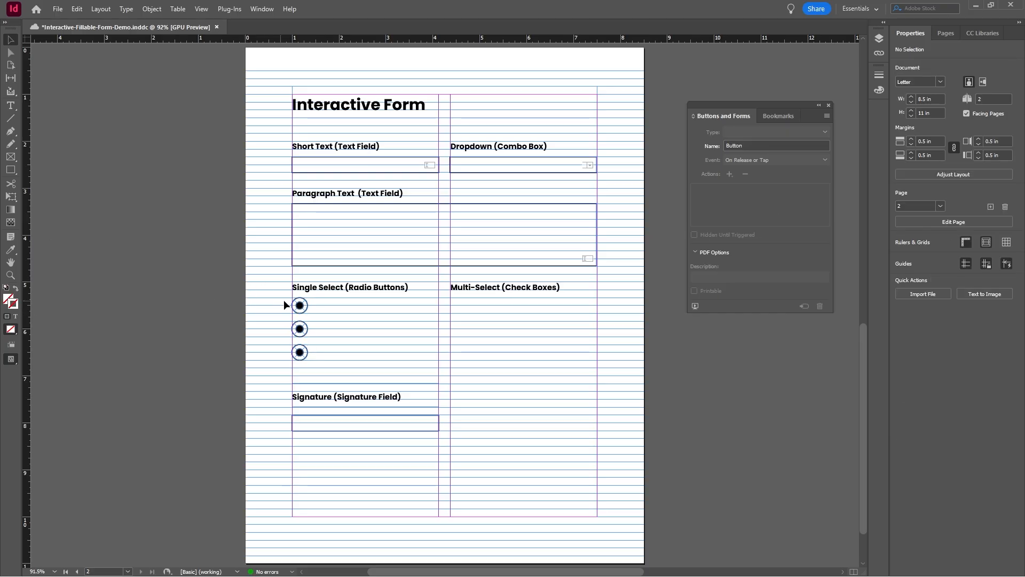
Step: Switch each of the three radio buttons to its Normal Off appearance
click(300, 306)
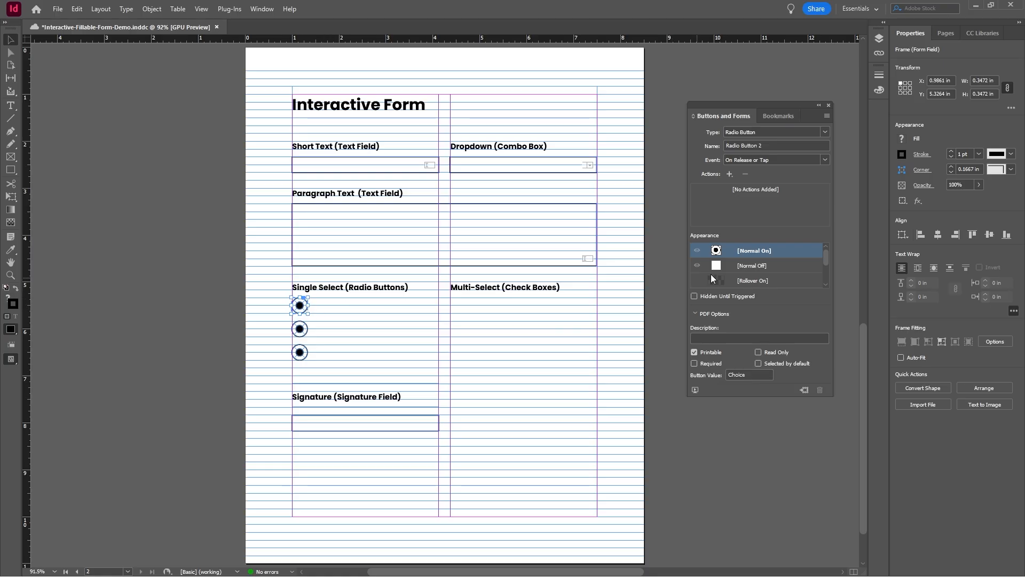
click(752, 266)
click(300, 330)
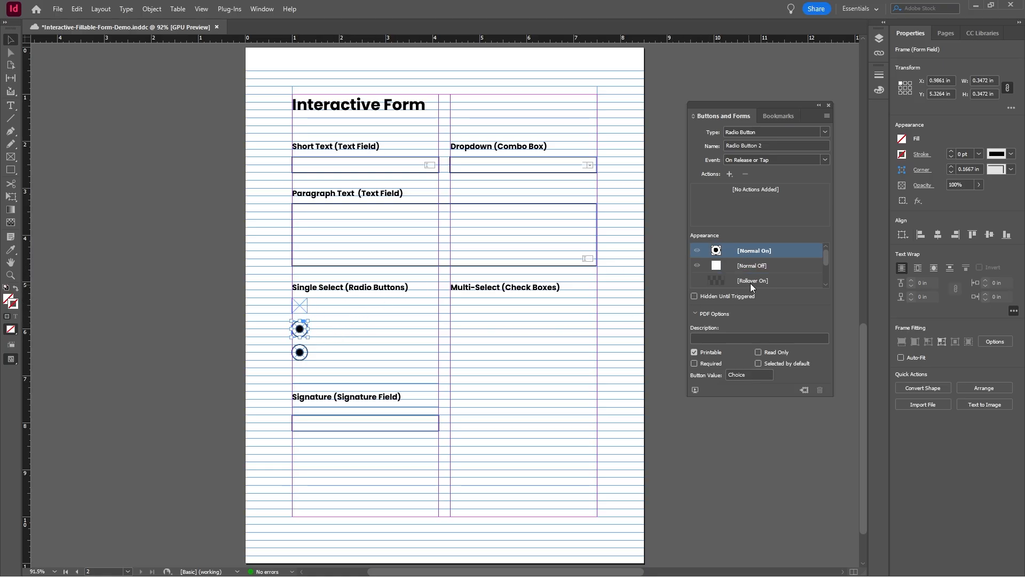
click(752, 265)
click(300, 354)
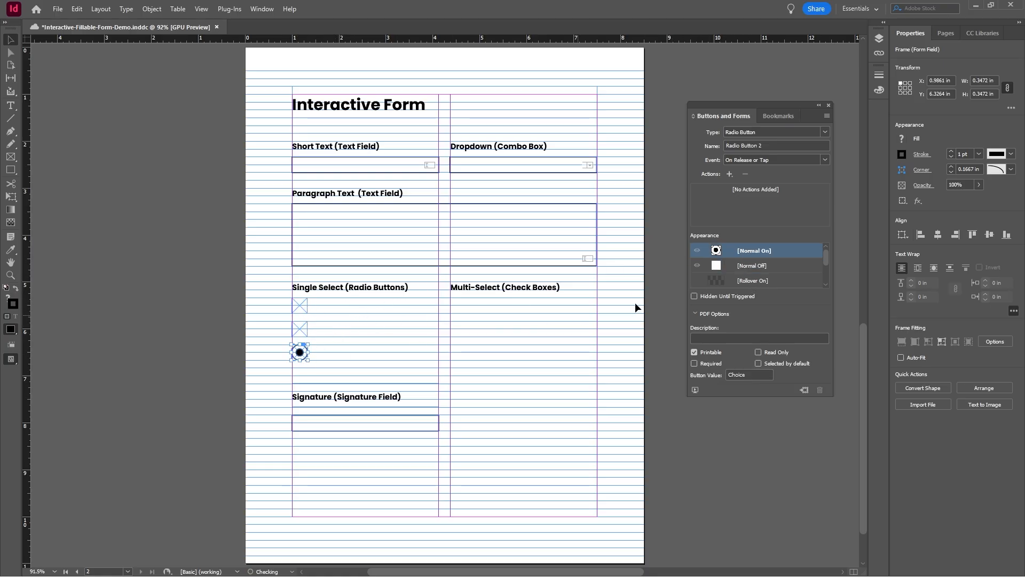
click(748, 267)
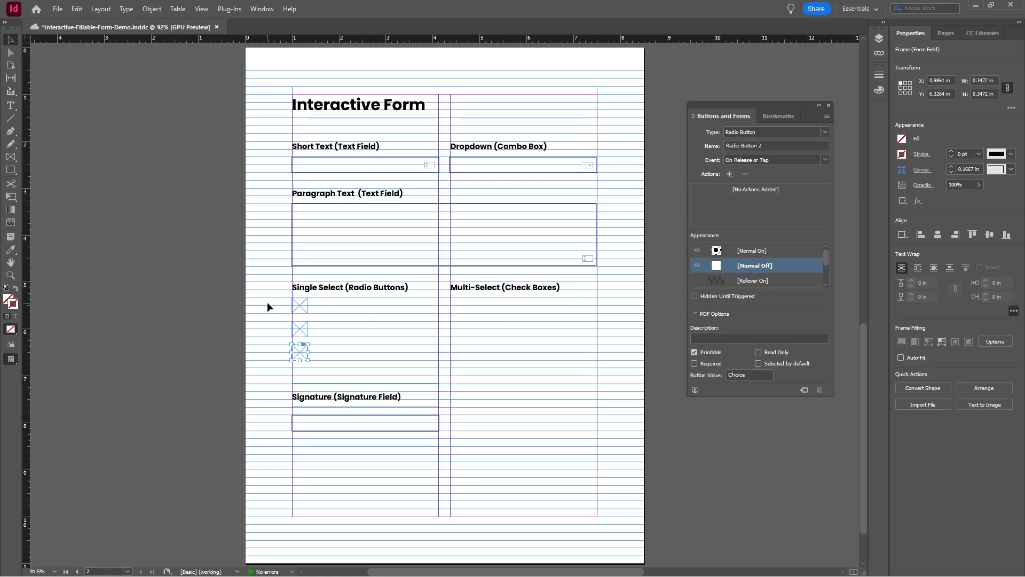
Step: Apply a 1 pt stroke and Rounded corners to the Normal Off appearance of all three radio buttons
drag(267, 303, 316, 357)
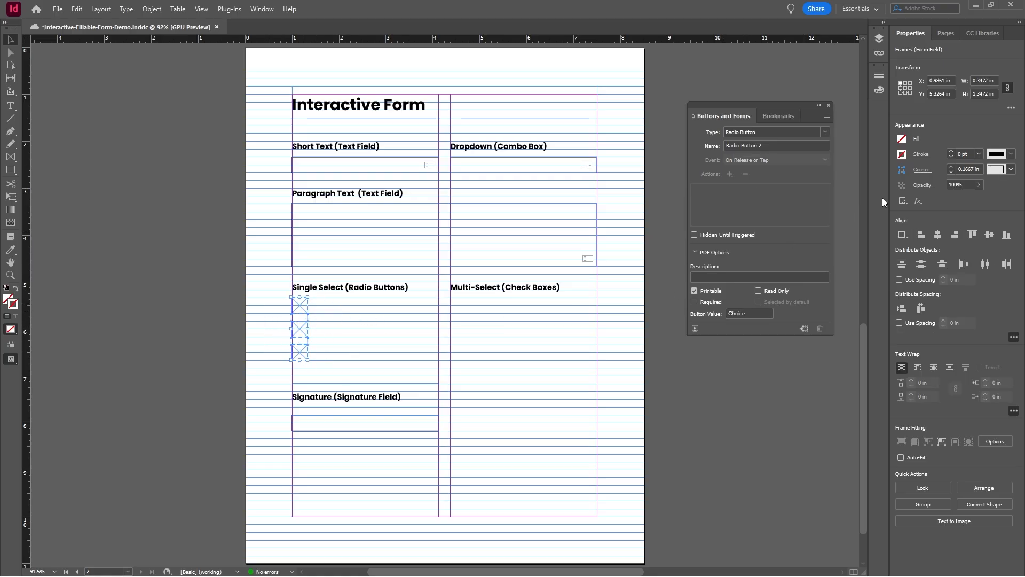
click(950, 151)
click(1011, 169)
click(913, 237)
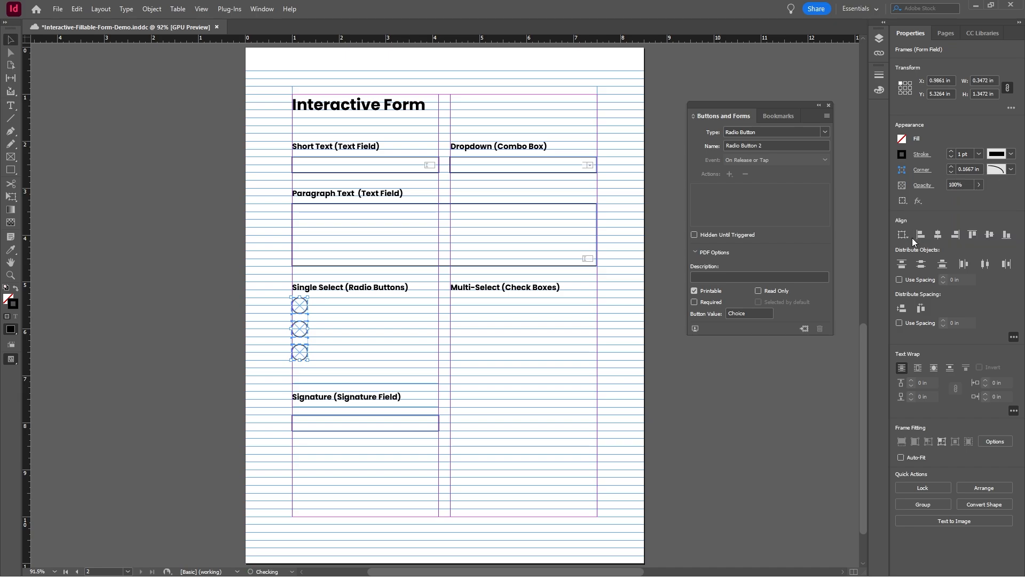
click(261, 256)
Step: Compare the Normal On and Normal Off appearances of the first radio button, ending on Normal Off
click(299, 310)
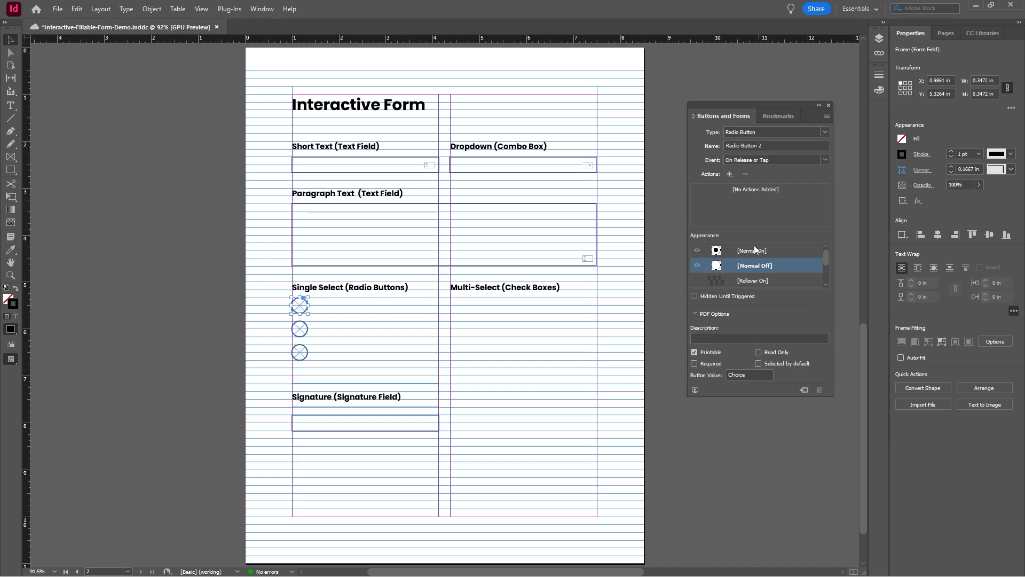
click(757, 250)
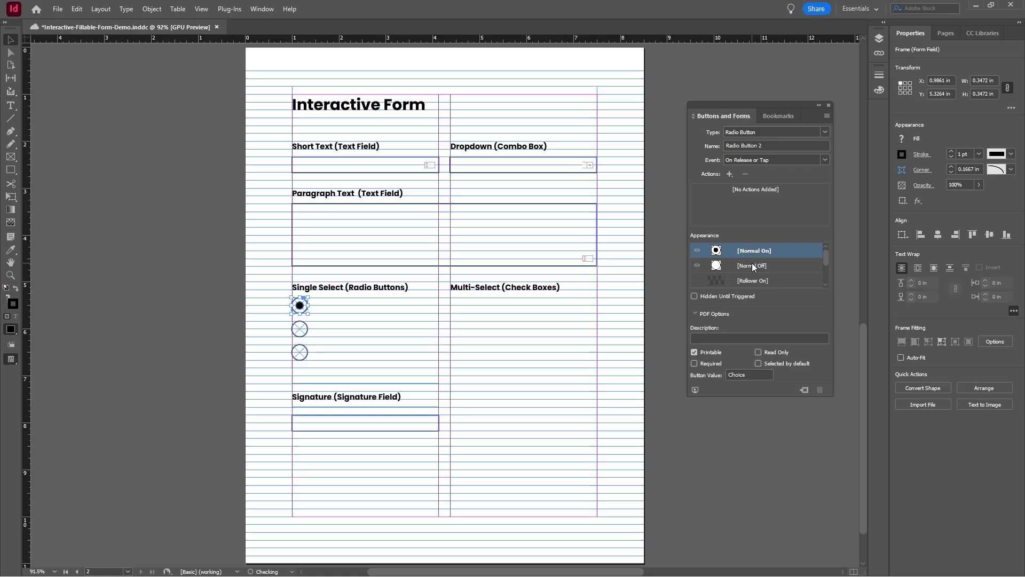
click(752, 264)
click(754, 249)
click(752, 264)
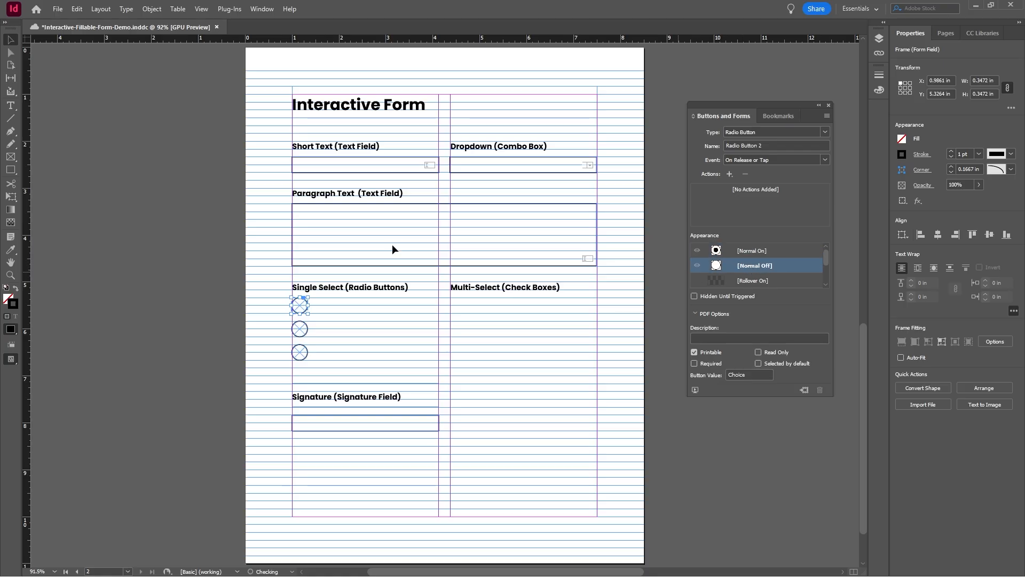
click(203, 196)
Step: Add a "Choice 1" text frame beside the first radio button, sized to the button's height and extending to the column edge
click(10, 105)
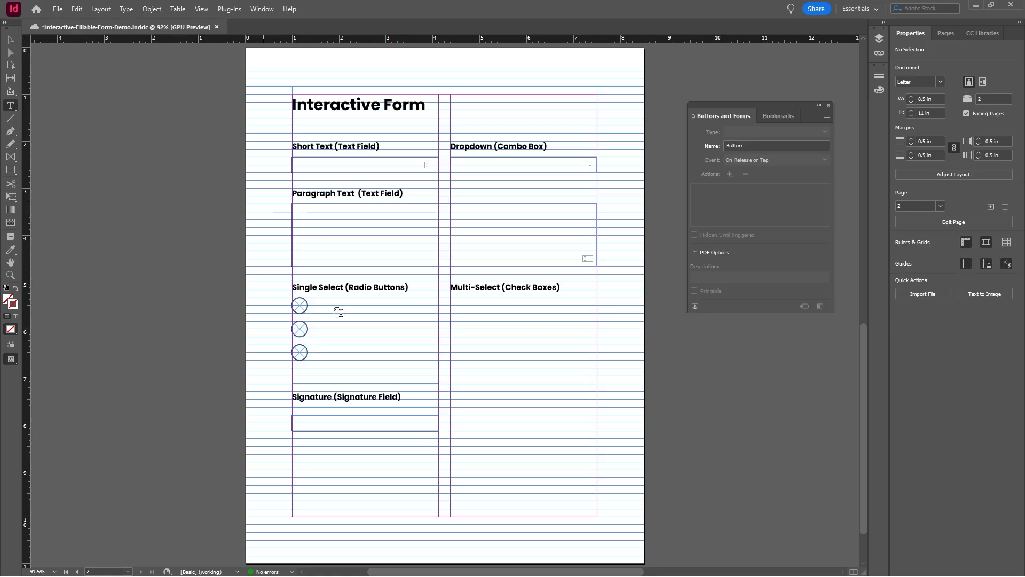
click(322, 304)
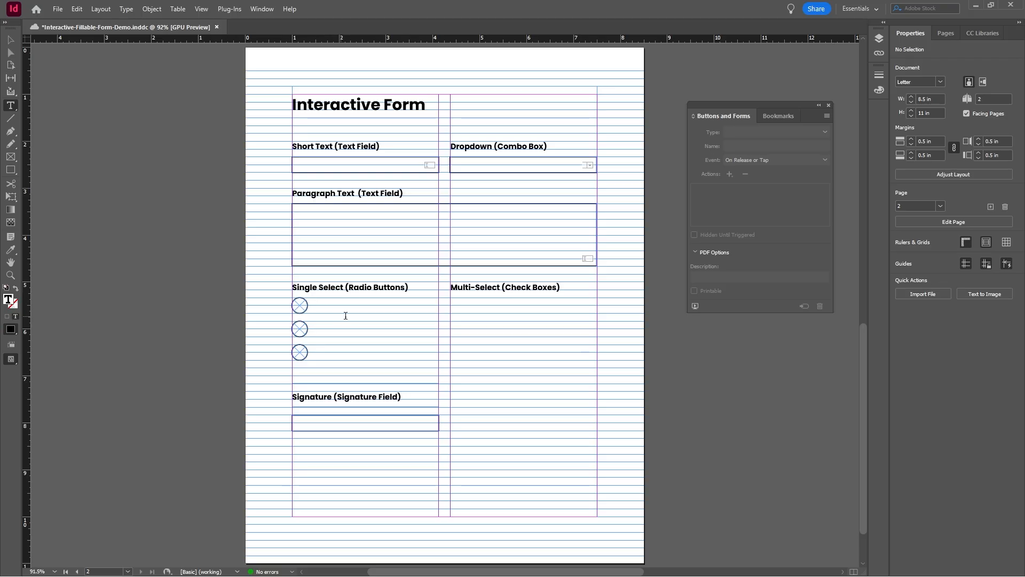
drag(395, 310, 316, 298)
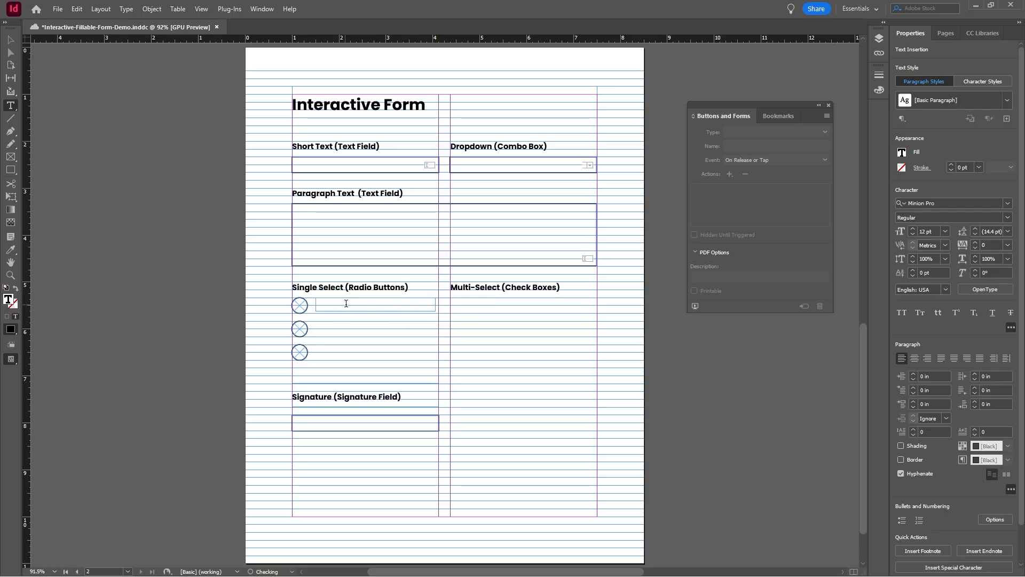
text(Choice 1)
key(Escape)
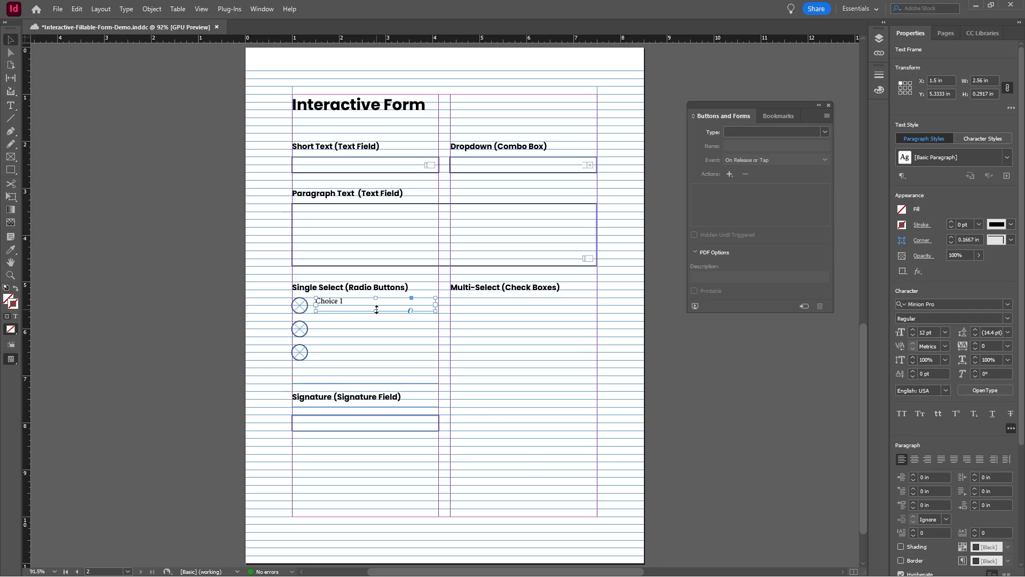
drag(376, 309, 438, 309)
Step: Vertically center the text in the Choice 1 frame with a bottom inset of 0.0625 in
scroll(1018, 282, down, 5)
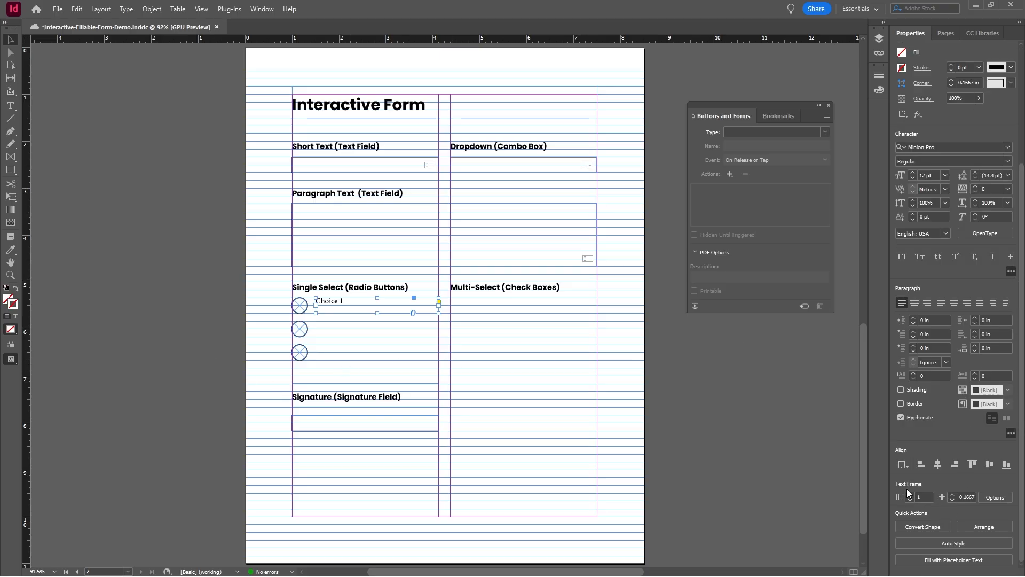
click(995, 497)
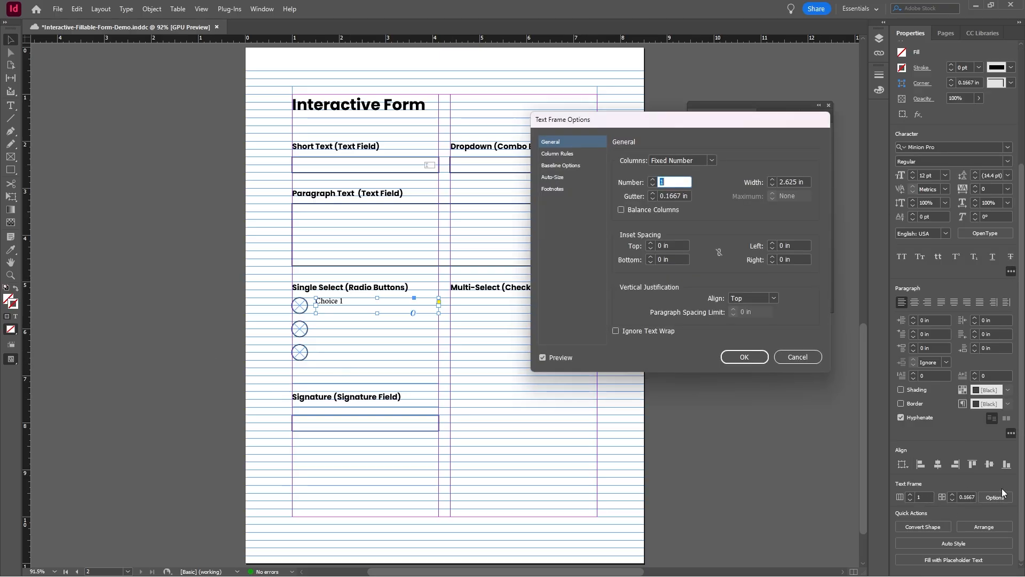
click(774, 299)
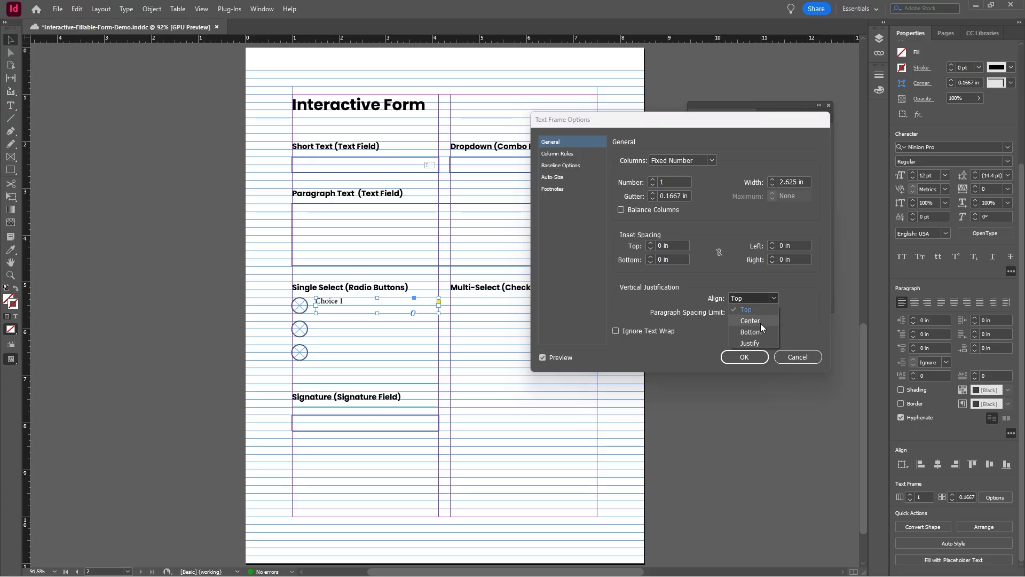
click(760, 322)
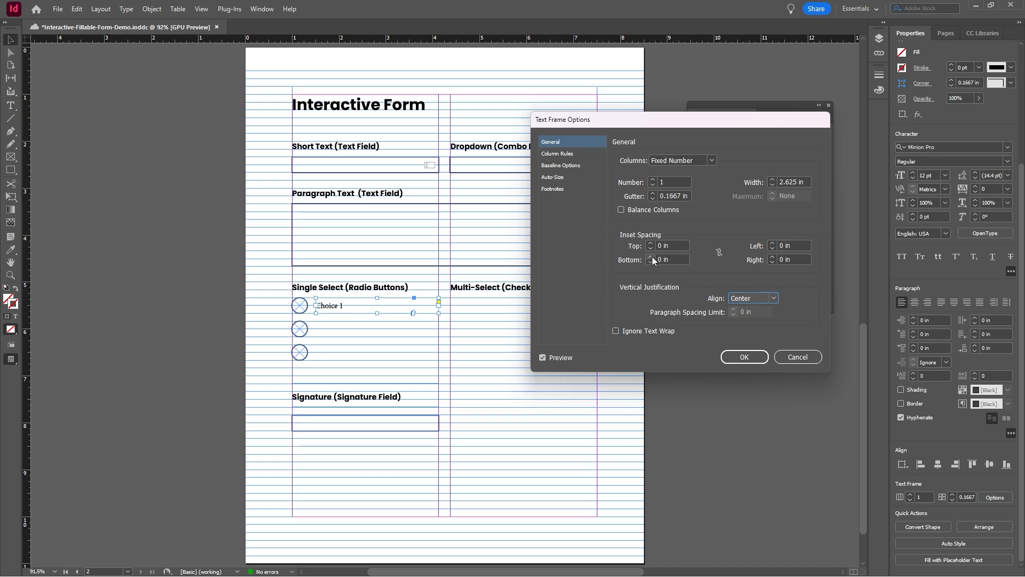
click(749, 357)
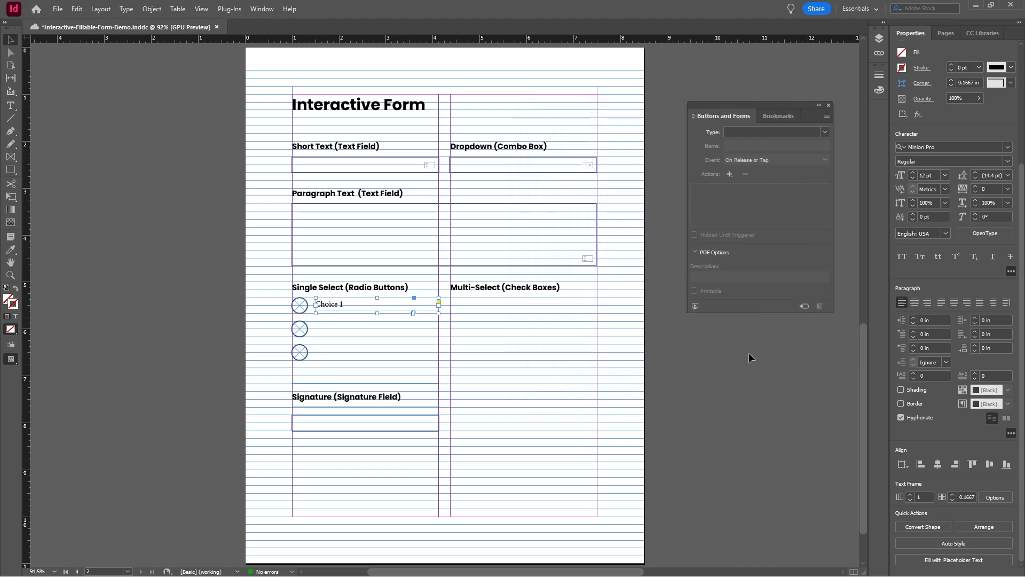
Step: Set the font of the Choice 1 label to Poppins Regular
click(943, 151)
text(pop)
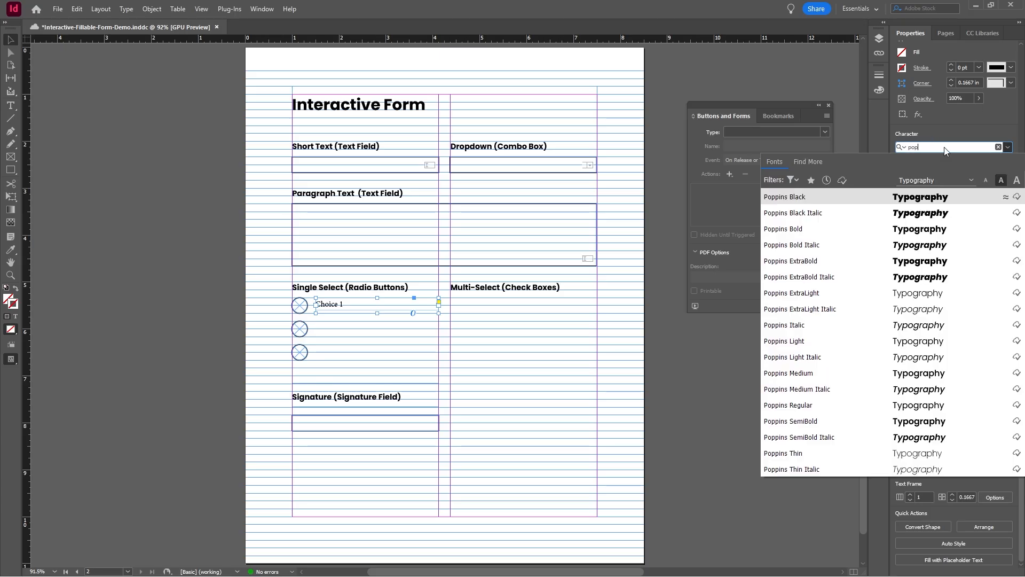
click(843, 404)
click(220, 305)
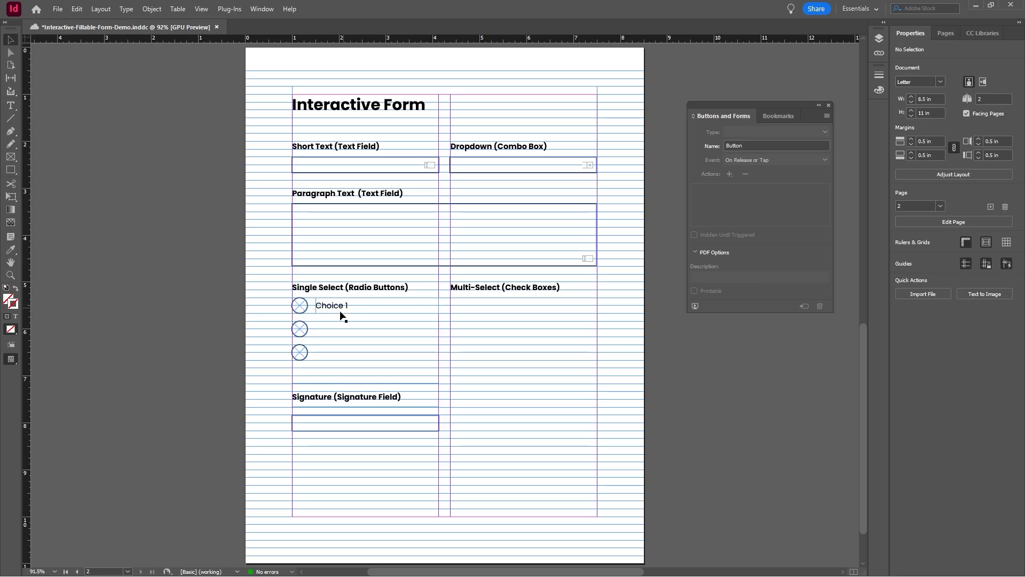
Step: Duplicate the Choice 1 label beside the other two radio buttons and change the copies to "Choice 2" and "Choice 3"
drag(340, 307, 338, 352)
double_click(347, 328)
key(BackSpace)
text(2)
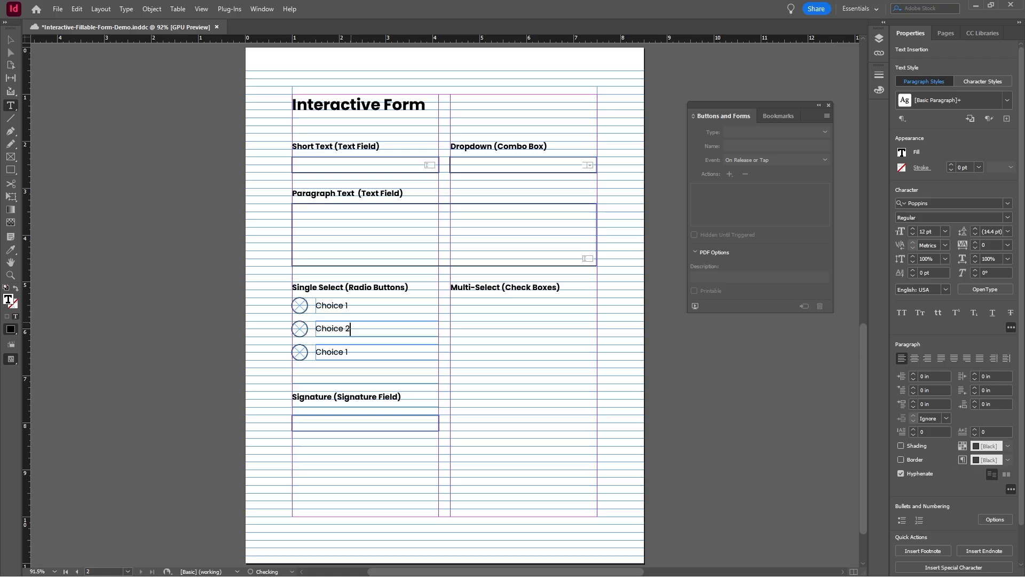
click(360, 353)
key(BackSpace)
text(3)
key(Escape)
click(238, 289)
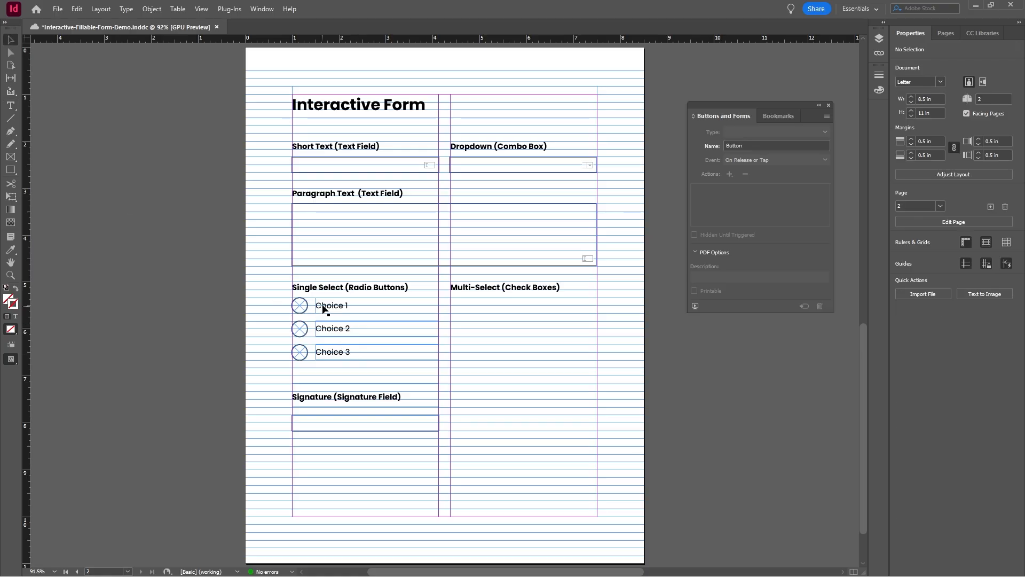
Step: Set the button value of the first radio button to "Choice 1" and of the second to "Choice 2"
click(300, 305)
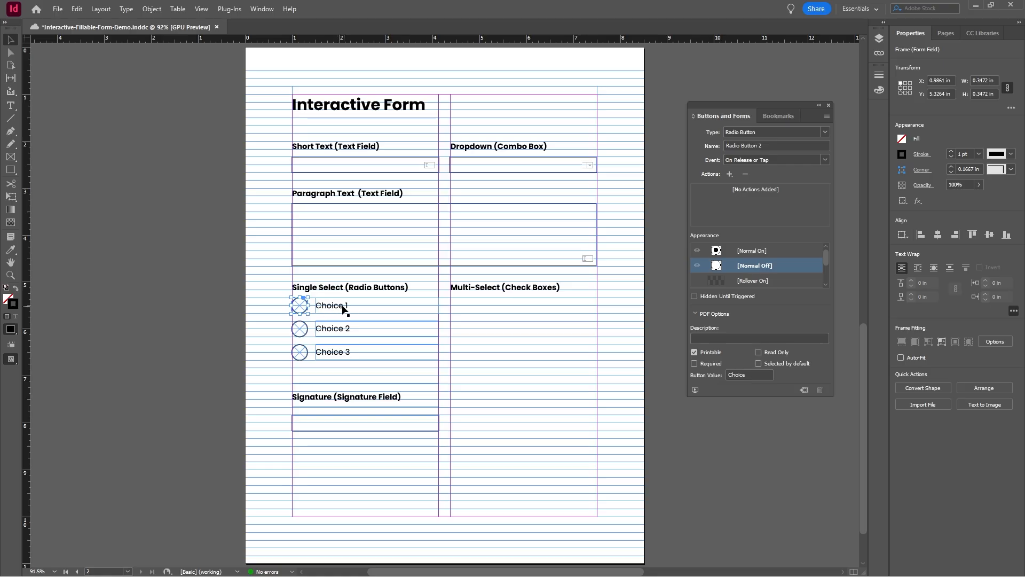
click(755, 374)
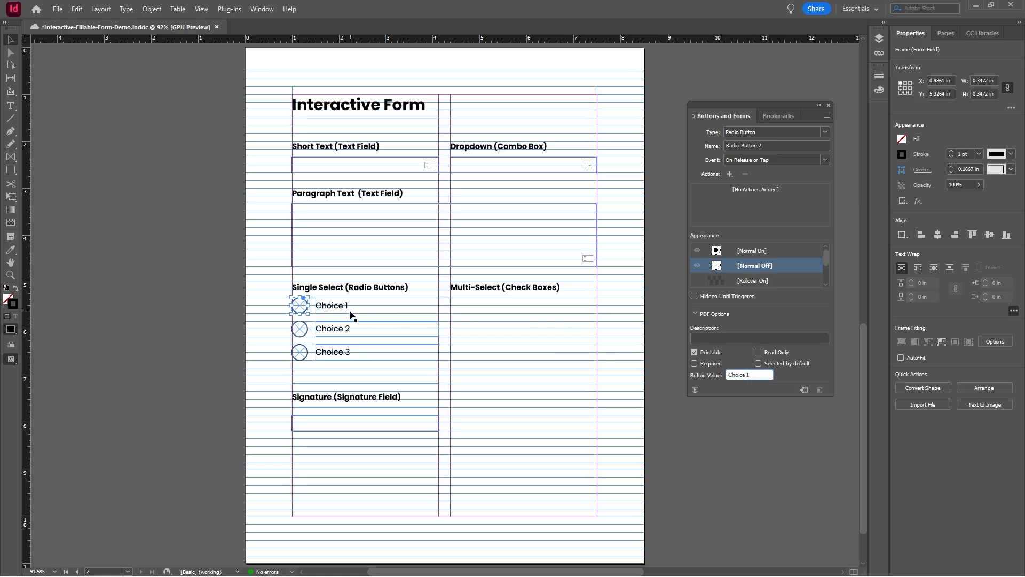
click(274, 314)
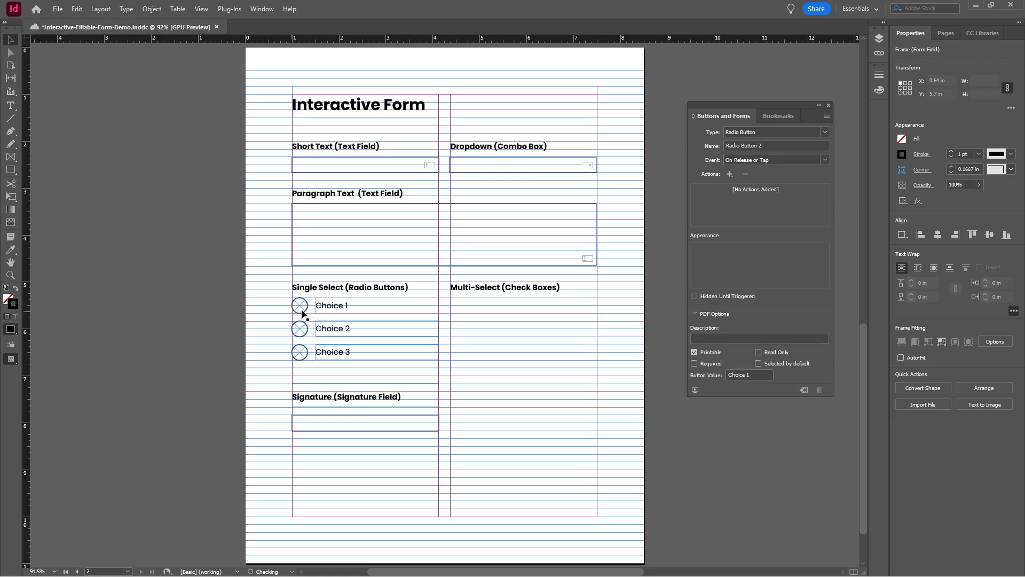
click(343, 305)
click(299, 328)
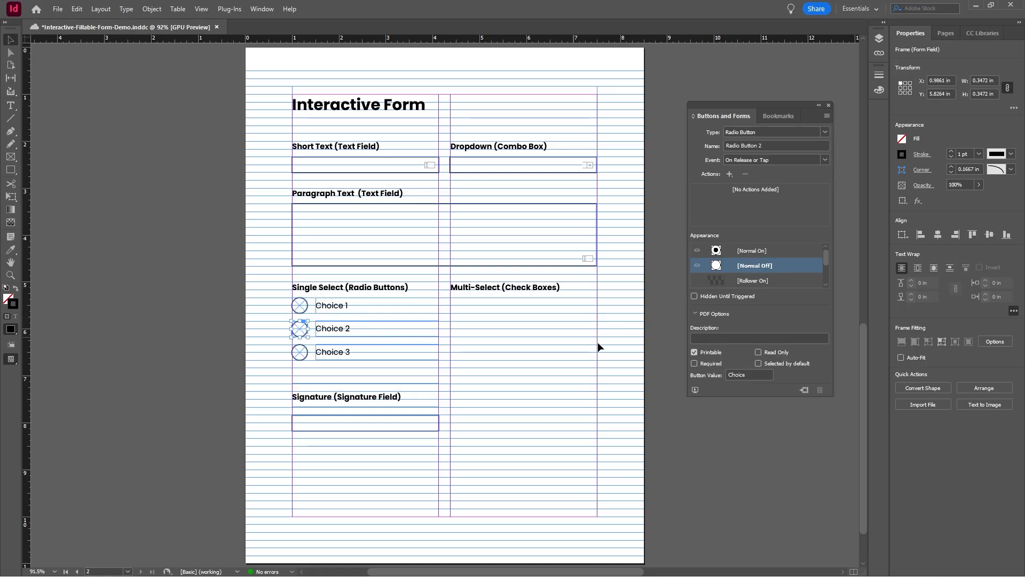
click(753, 375)
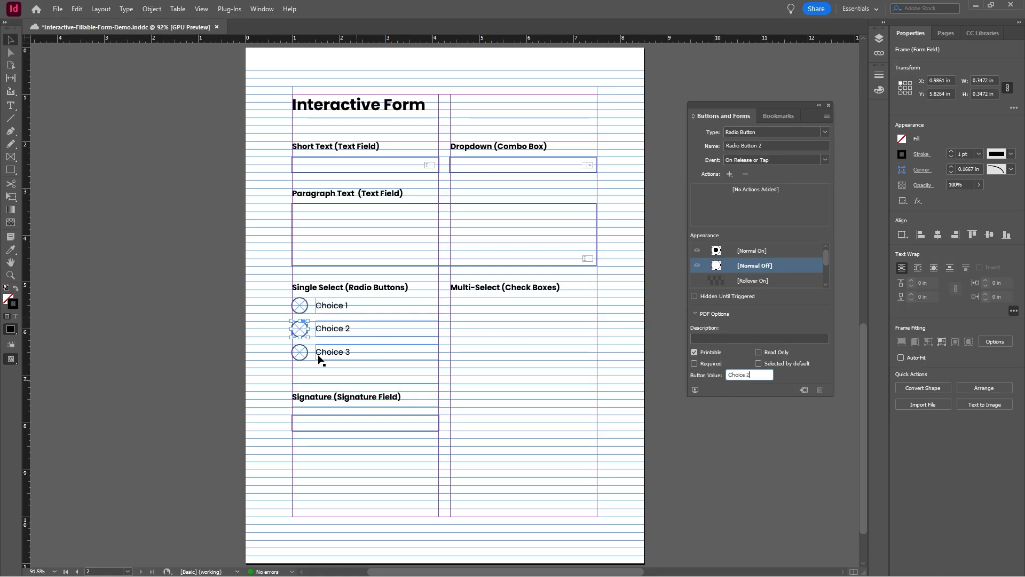
click(269, 353)
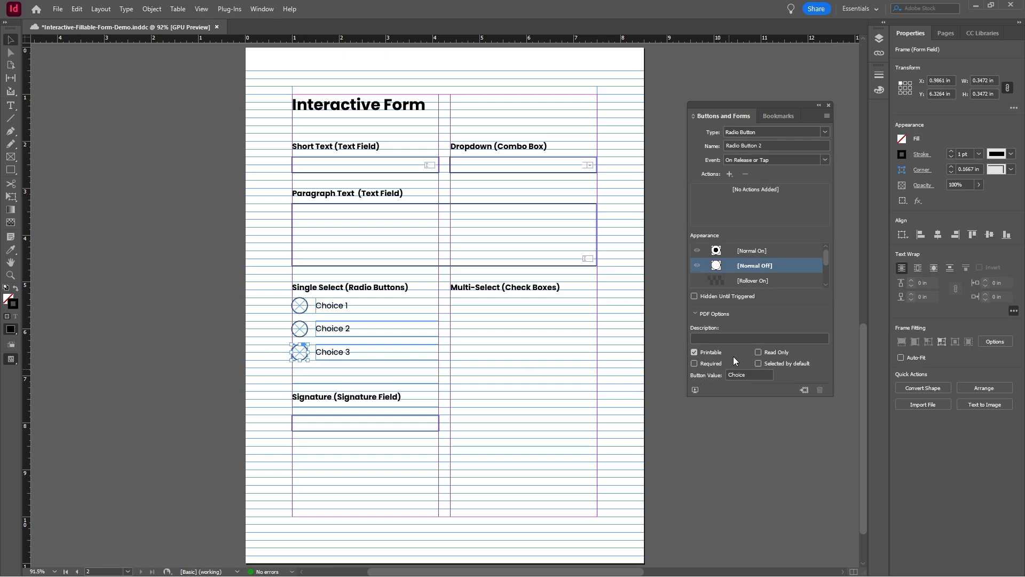
Step: Set the button value of the third radio button to "Choice 3"
click(753, 375)
text(3)
click(107, 231)
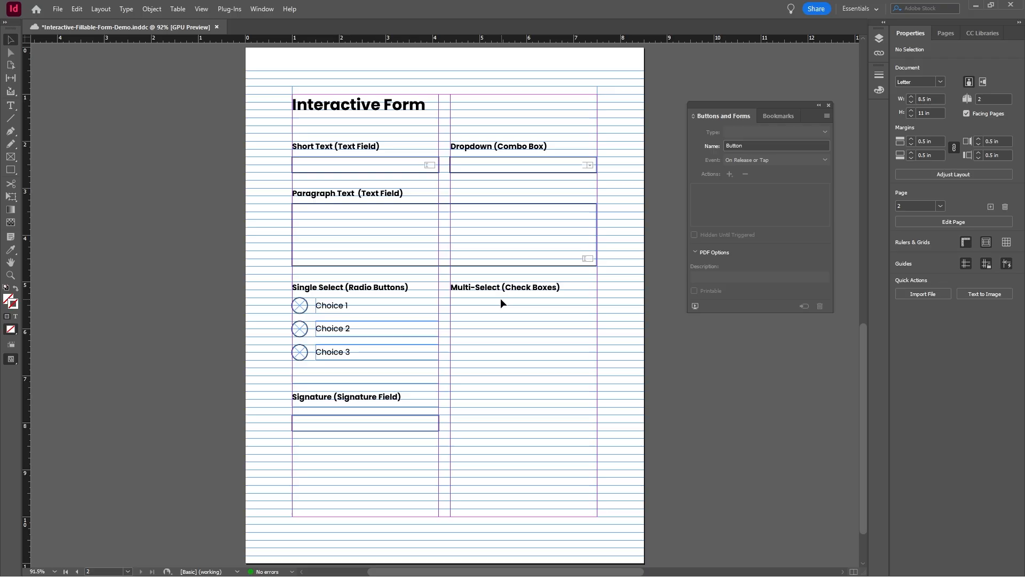
Step: Draw a square rectangle frame about 0.33 in wide below the Multi-Select heading and give it a 1 pt stroke
click(11, 157)
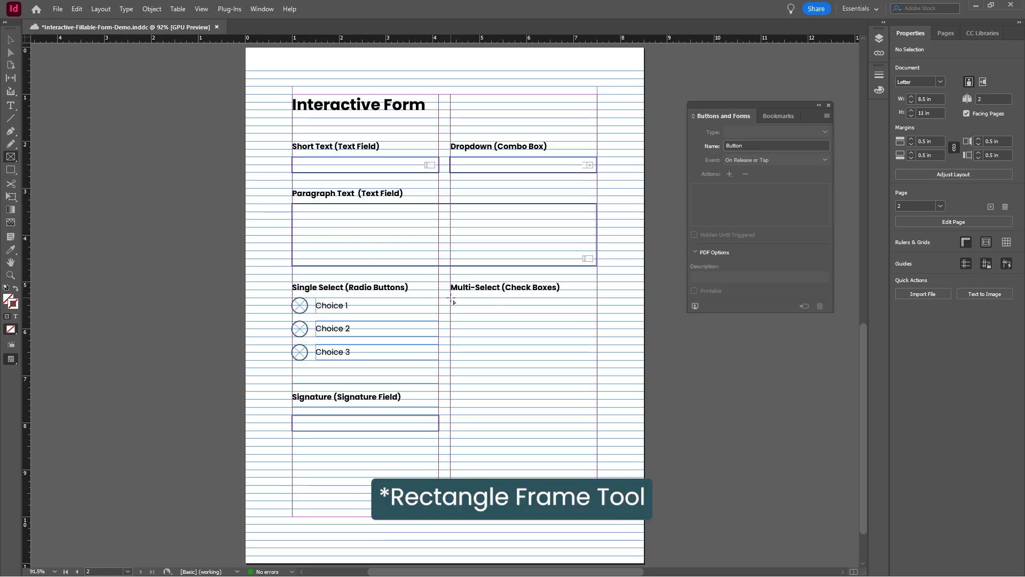
drag(450, 298, 466, 314)
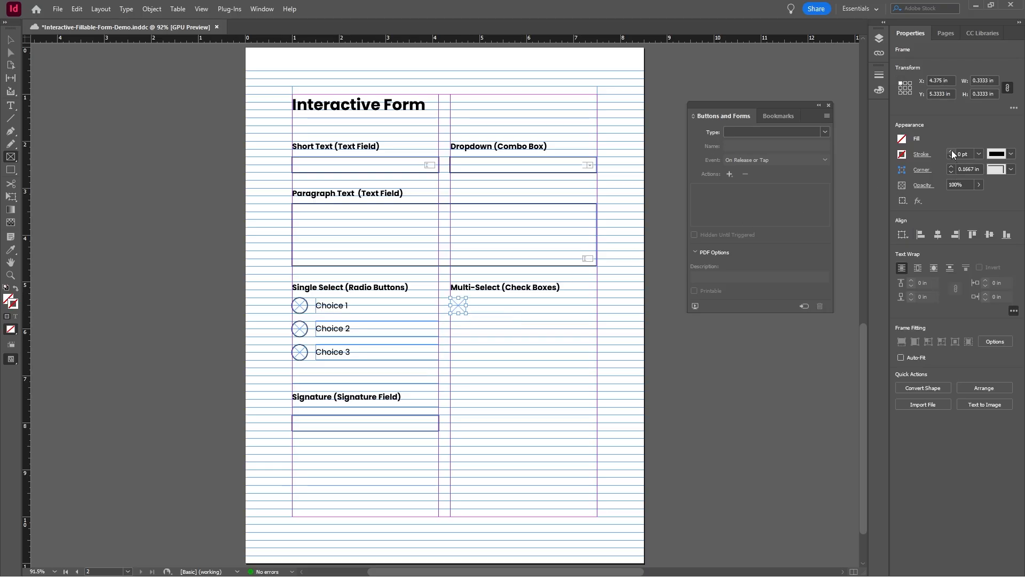
click(952, 151)
click(11, 40)
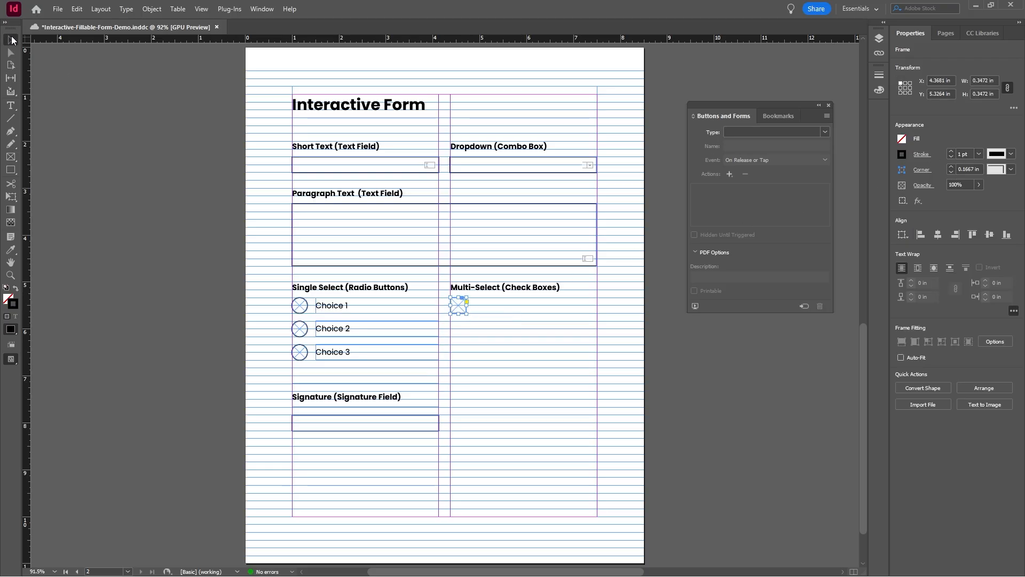
Step: Duplicate the square frame twice below itself, level with the second and third radio buttons
click(231, 242)
click(460, 308)
mouse_move(459, 304)
mouse_down()
mouse_move(462, 357)
mouse_move(462, 303)
mouse_up()
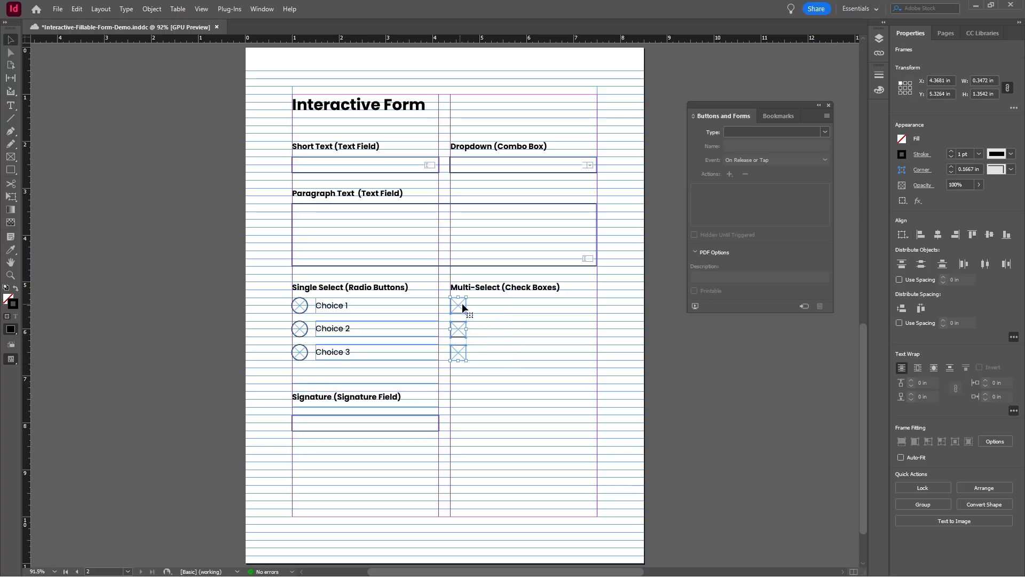
Step: Convert the three square frames to check boxes and copy the Choice 1, Choice 2 and Choice 3 labels beside them
click(822, 130)
click(770, 169)
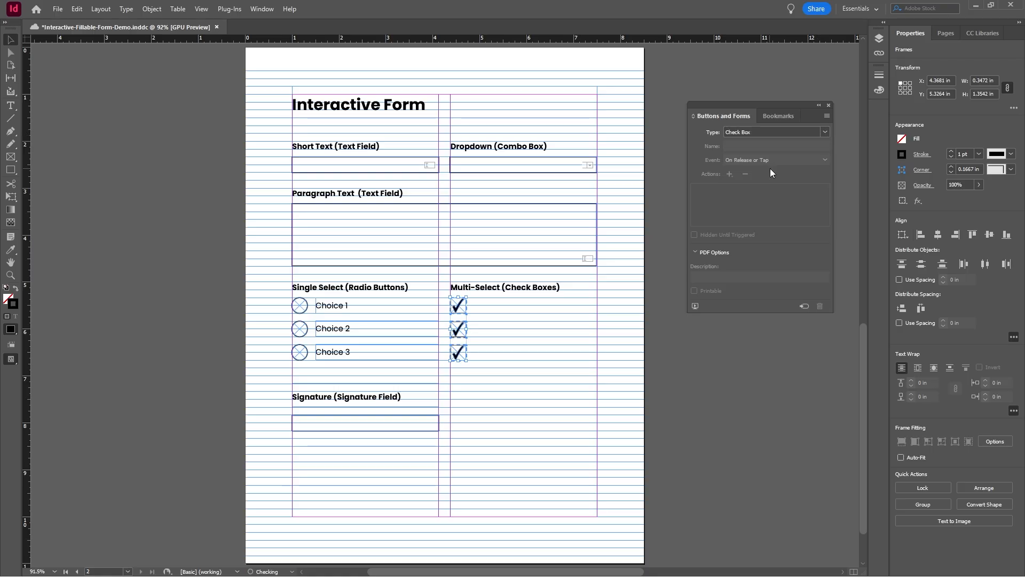
click(508, 369)
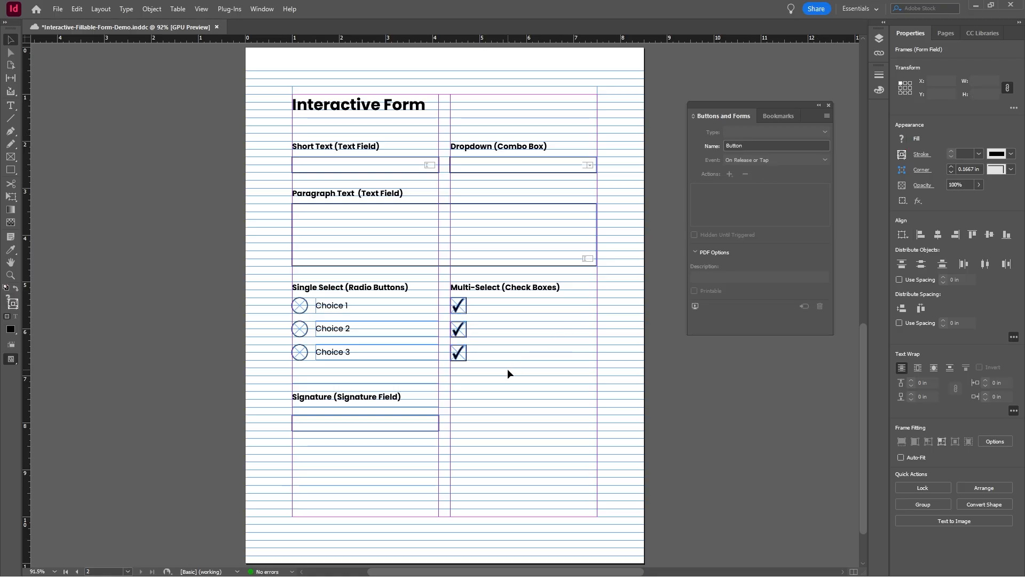
drag(340, 305, 492, 306)
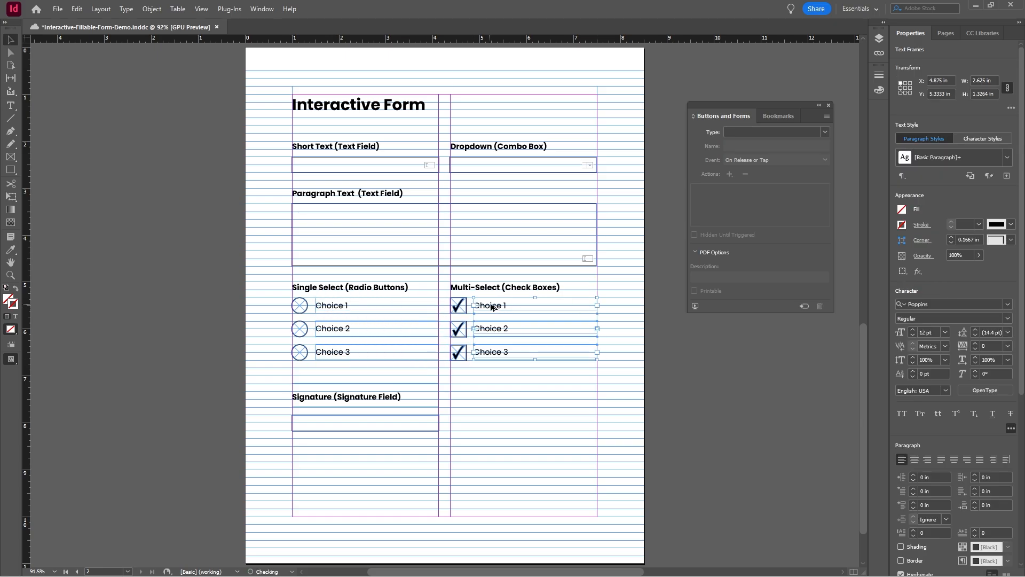
click(672, 360)
Step: Set the appearance of all three check boxes to Normal Off
click(461, 353)
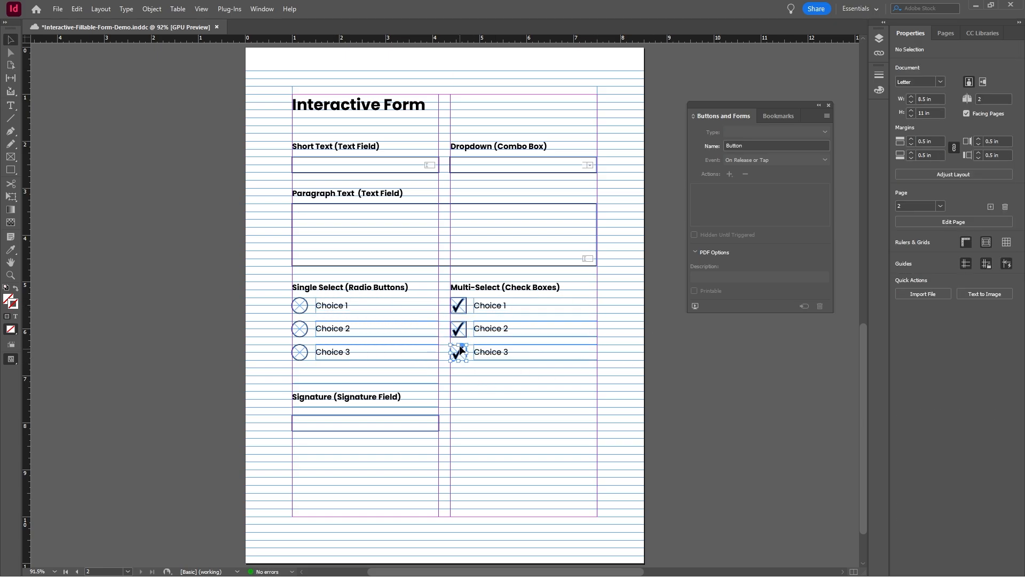
click(752, 268)
click(459, 329)
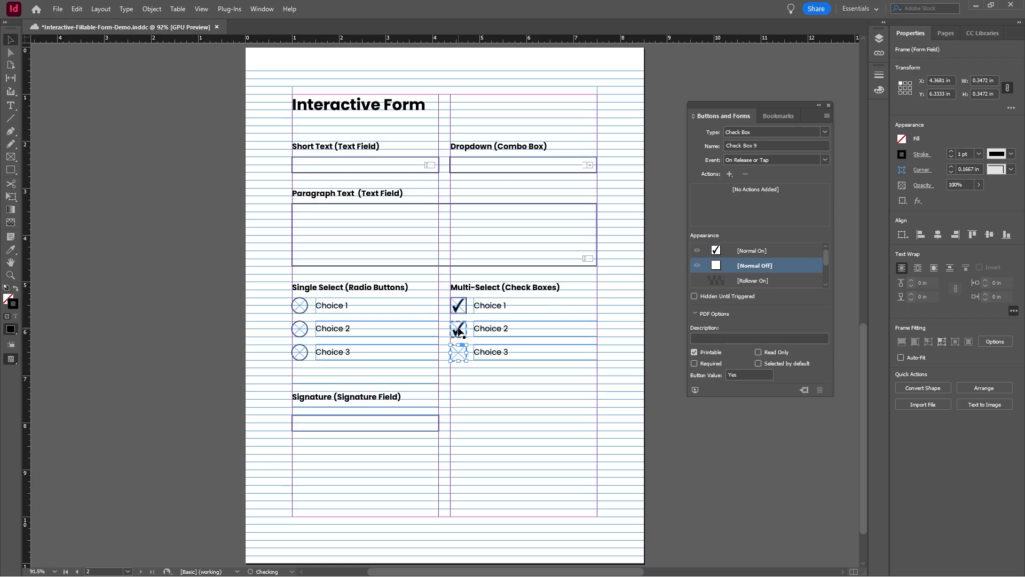
click(747, 266)
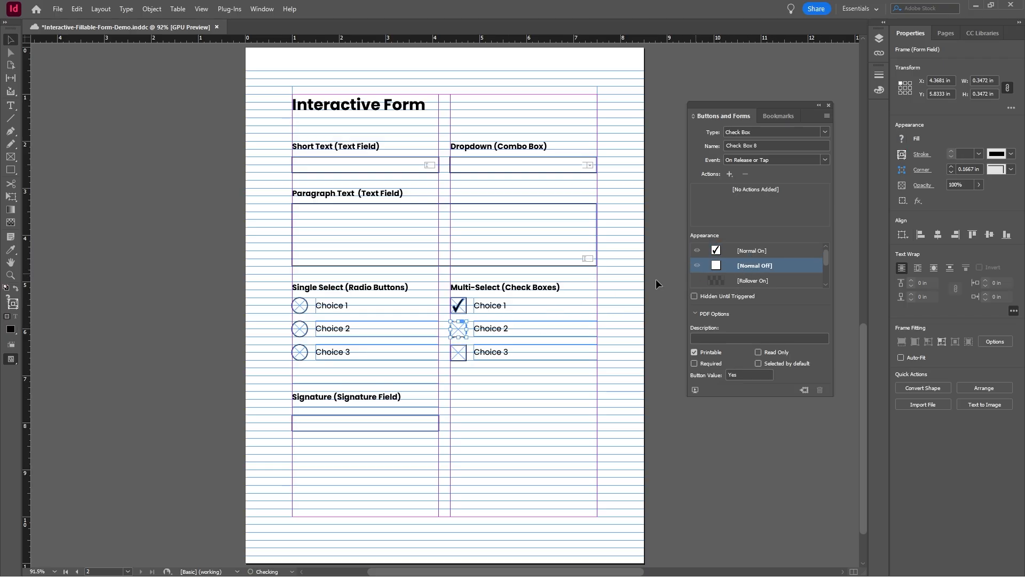
click(459, 306)
click(748, 265)
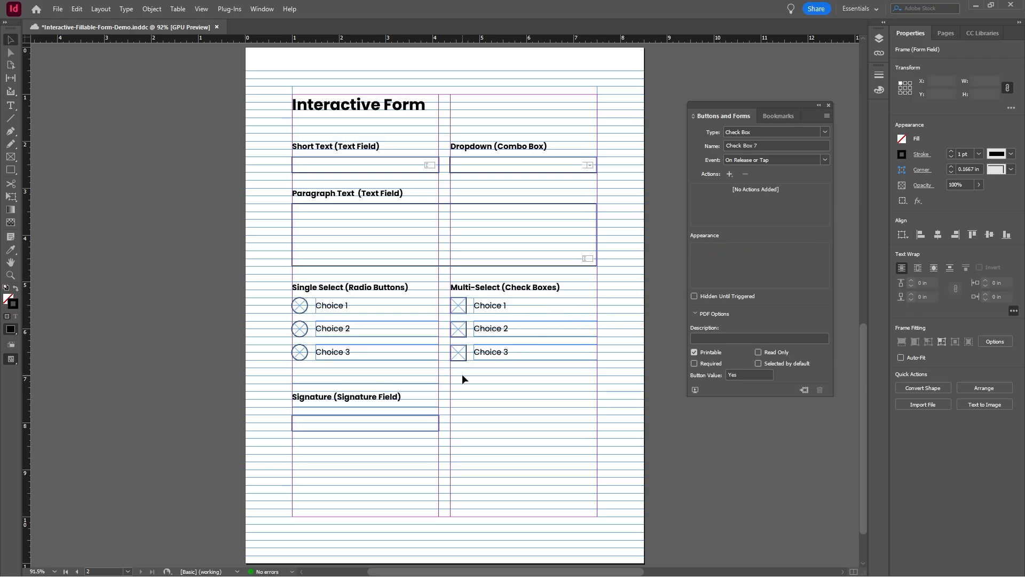
drag(462, 374, 461, 303)
click(602, 401)
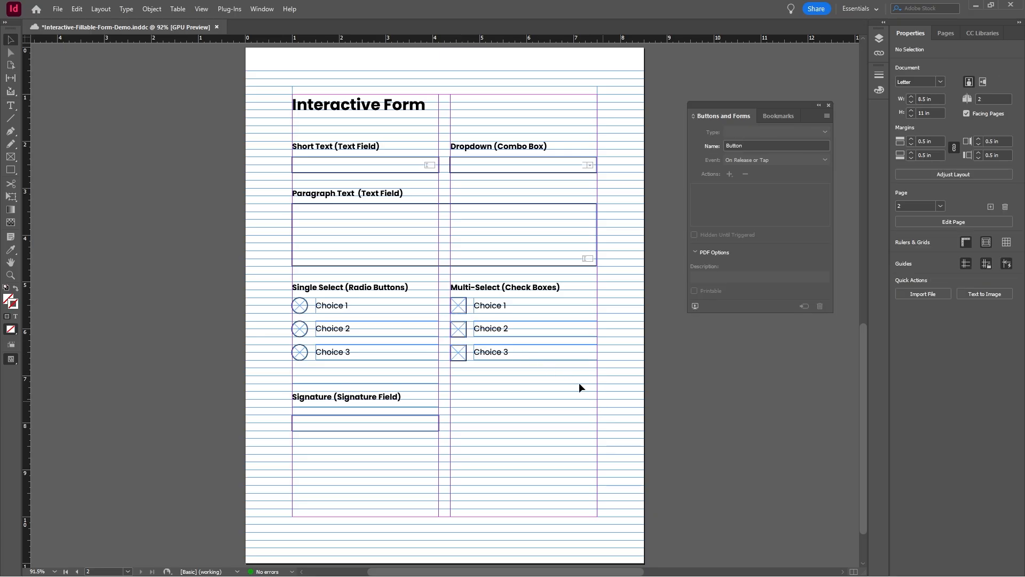
Step: Set the appearance of the first check box and the first radio button to Normal On
click(458, 306)
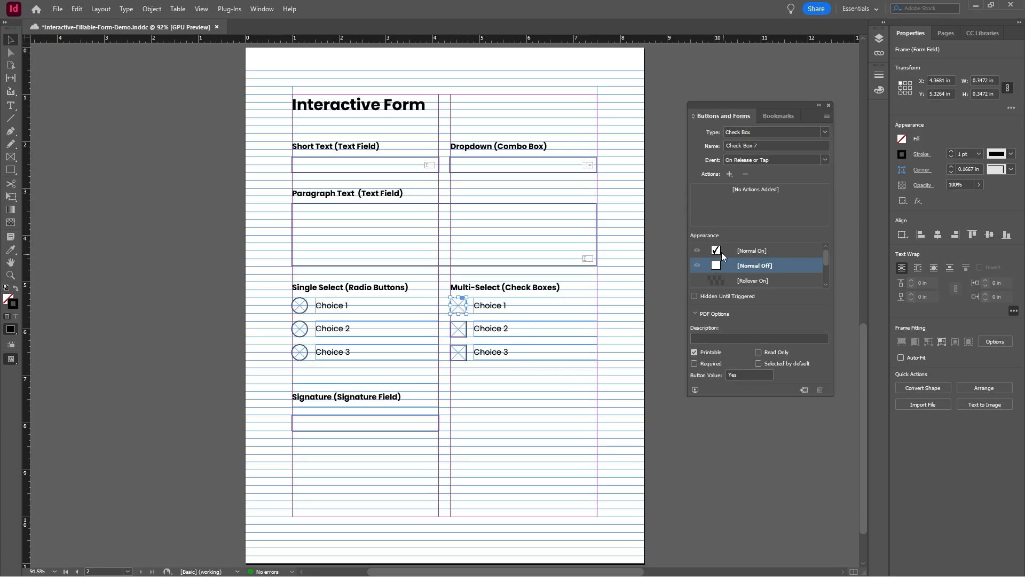
click(721, 253)
click(299, 306)
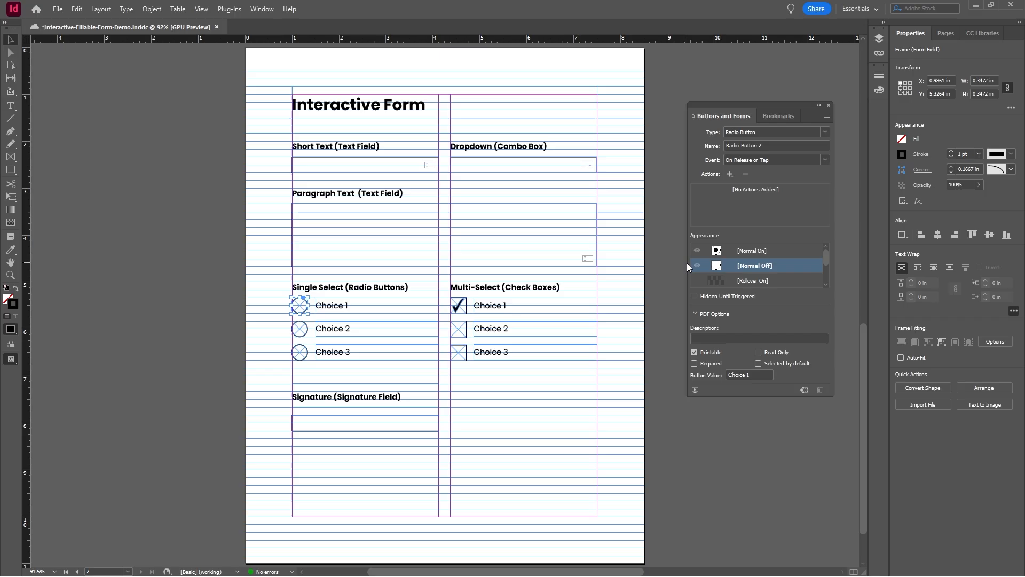
click(721, 250)
Step: Try shrinking the check mark inside the first check box to about 0.17 by 0.2 in and undo the change
click(458, 305)
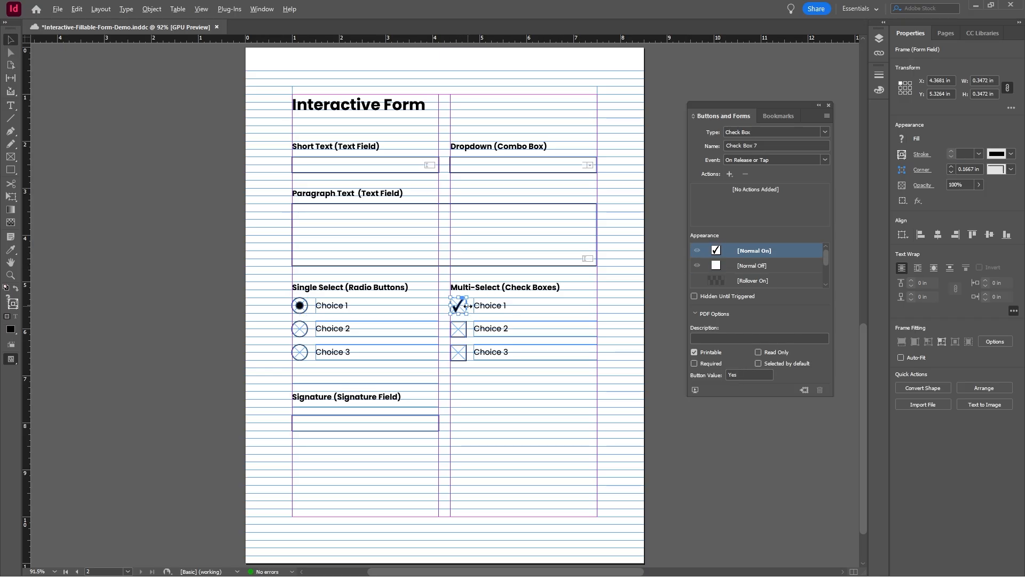
scroll(468, 306, up, 6)
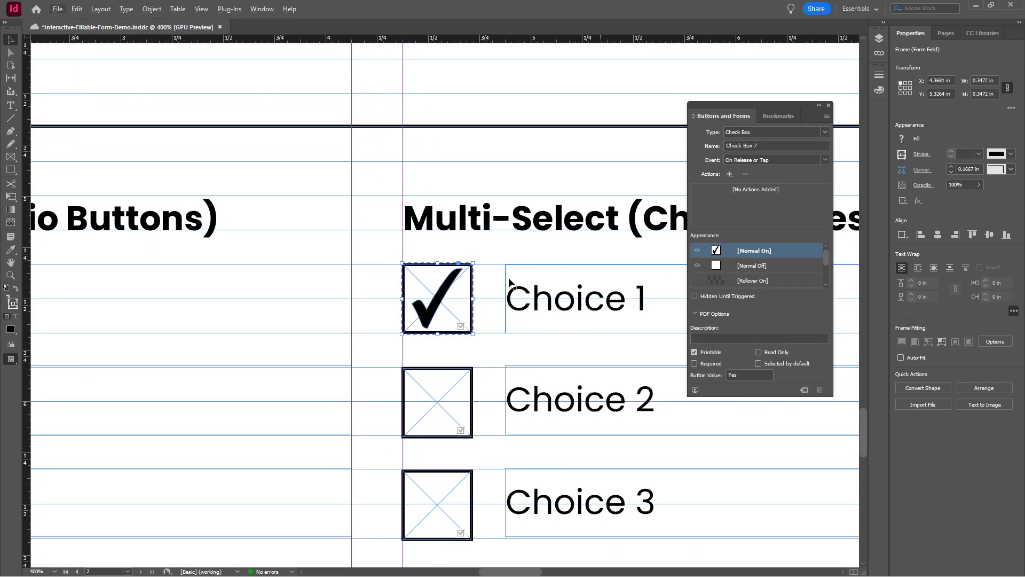
double_click(435, 310)
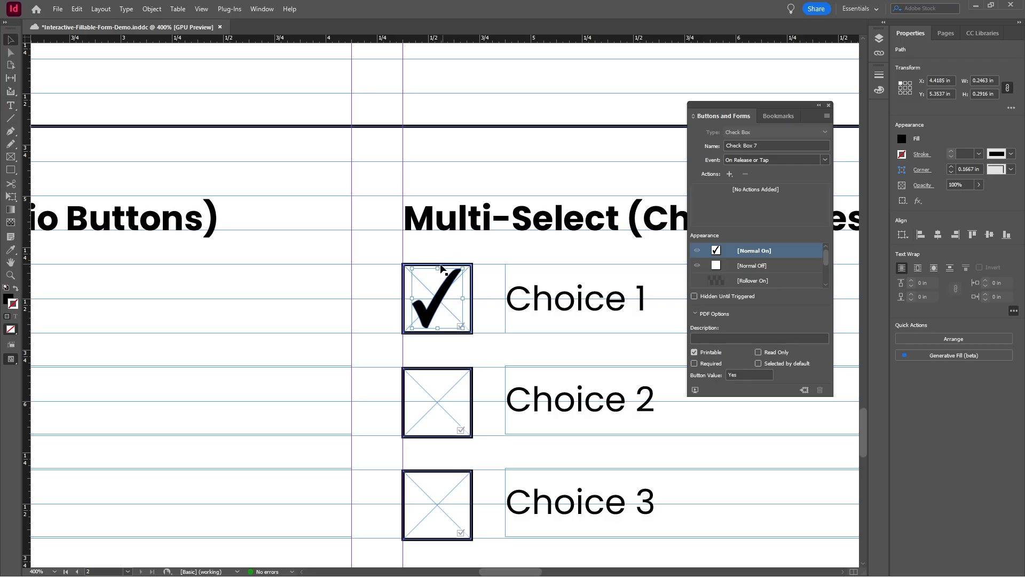
drag(441, 279, 443, 279)
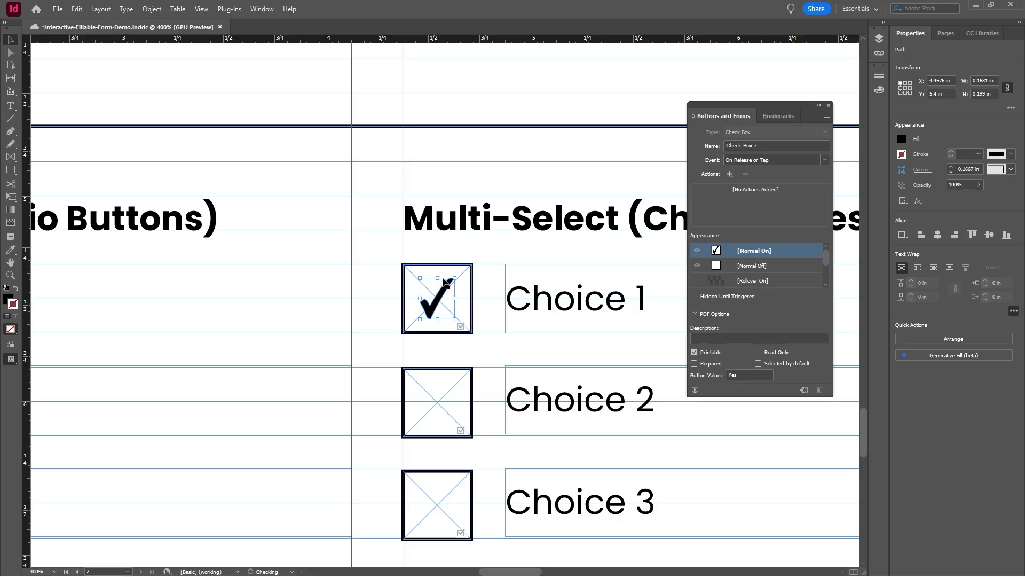
click(383, 196)
scroll(451, 267, up, 2)
scroll(453, 267, down, 3)
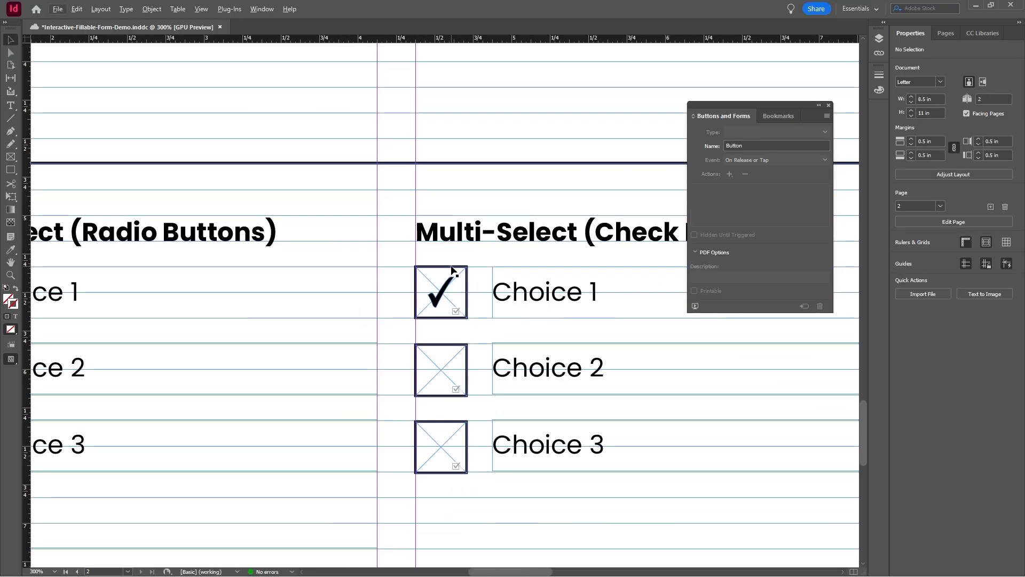
key(ctrl+z)
scroll(450, 266, up, 1)
scroll(450, 266, down, 4)
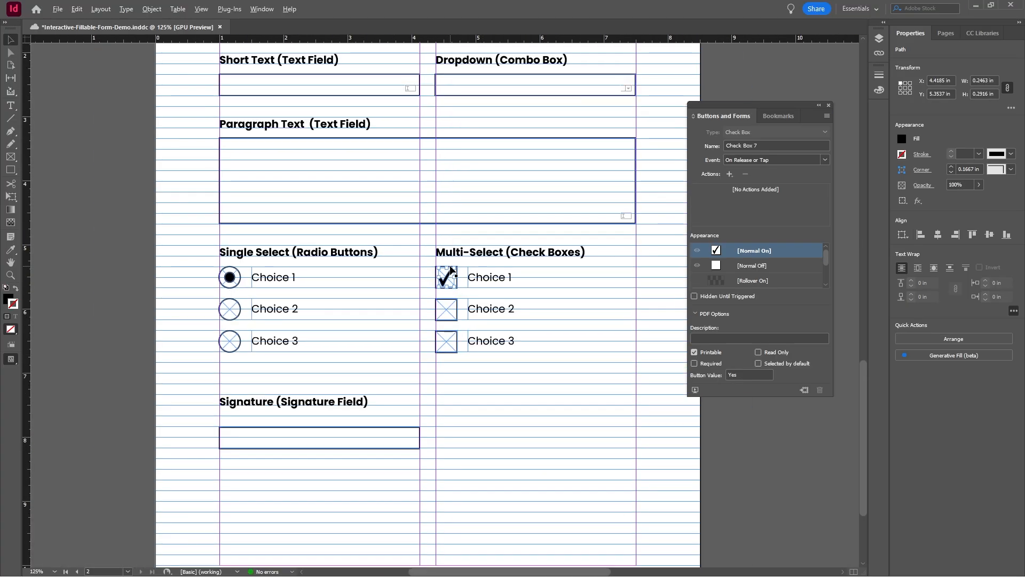
click(464, 272)
click(488, 283)
click(453, 275)
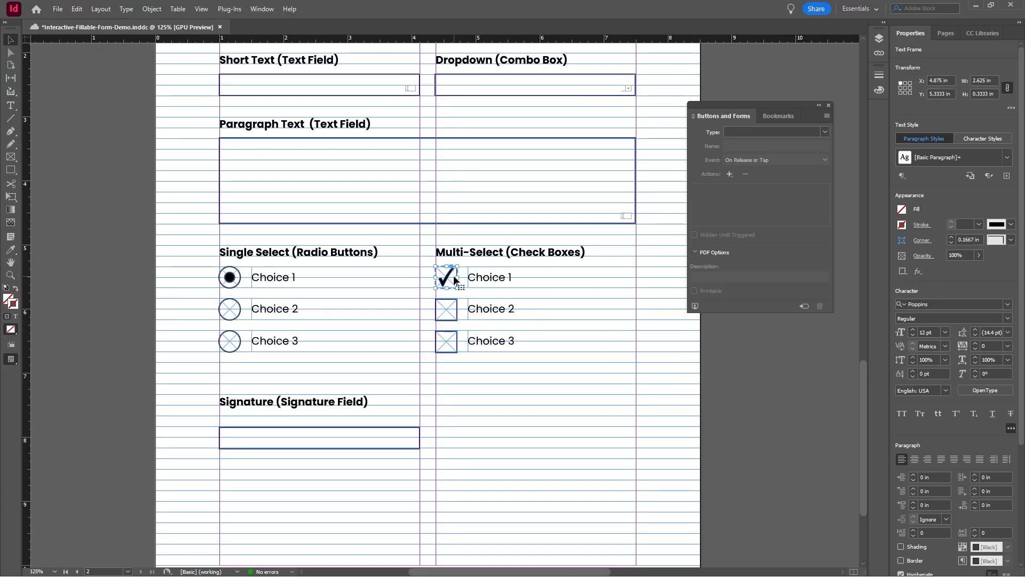
click(548, 287)
click(510, 311)
click(505, 347)
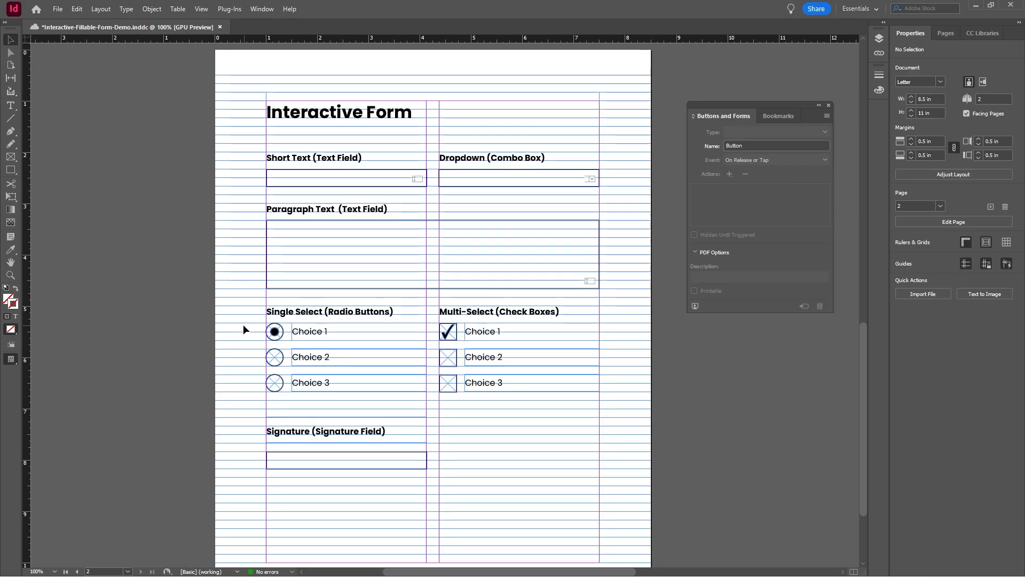
Step: Save the document and compare the field names of the three radio buttons with those of the check boxes
drag(243, 325, 283, 393)
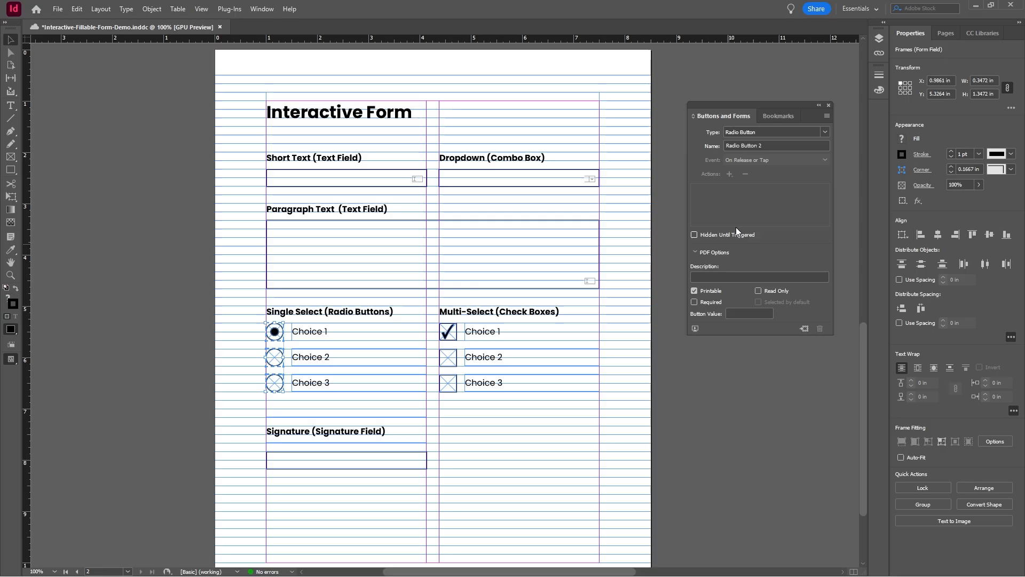
key(ctrl+s)
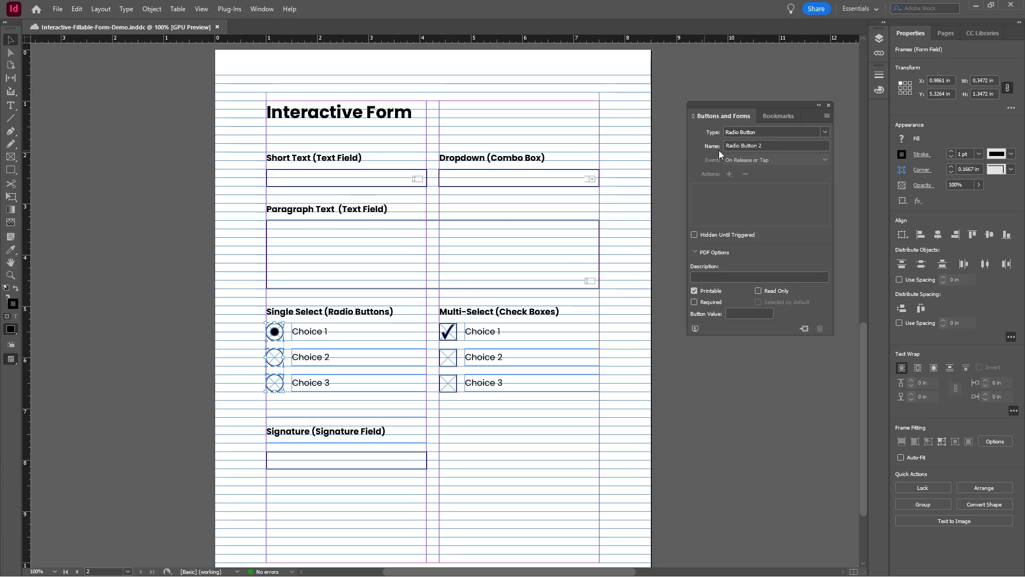
click(450, 331)
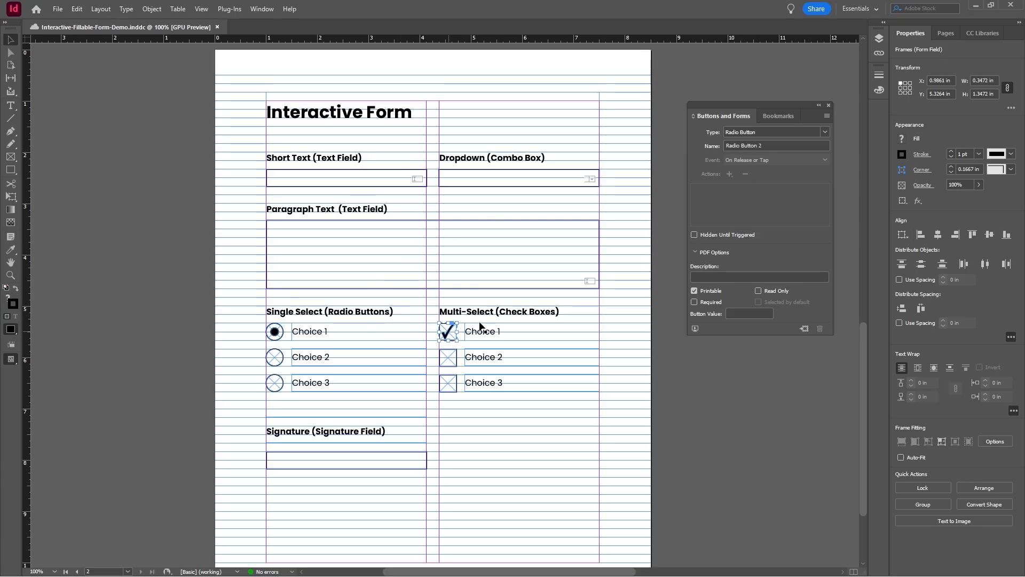
click(449, 382)
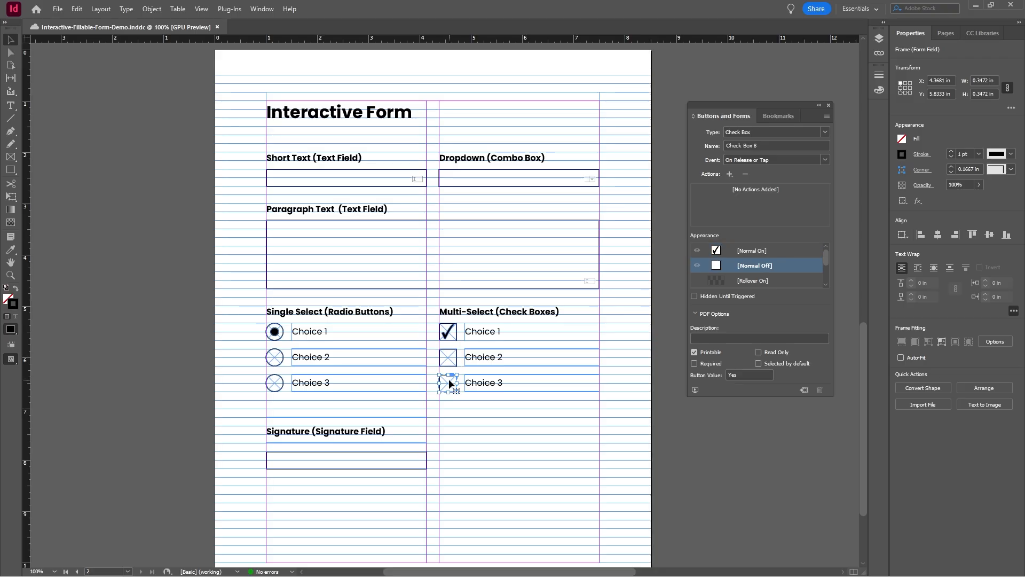
click(694, 441)
Step: Convert the rectangle below the Signature heading to a signature field and save the document
scroll(634, 362, down, 2)
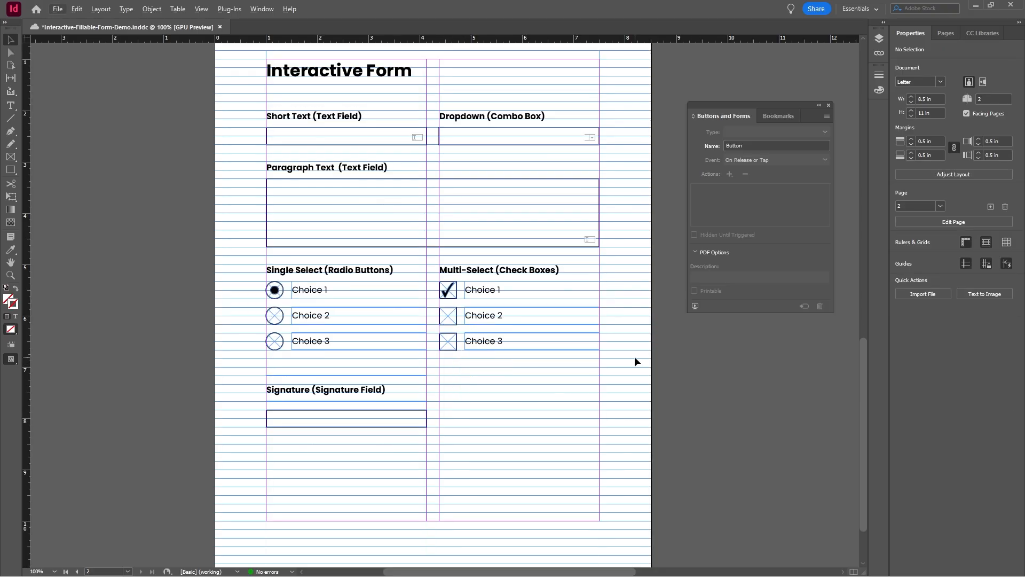
click(302, 410)
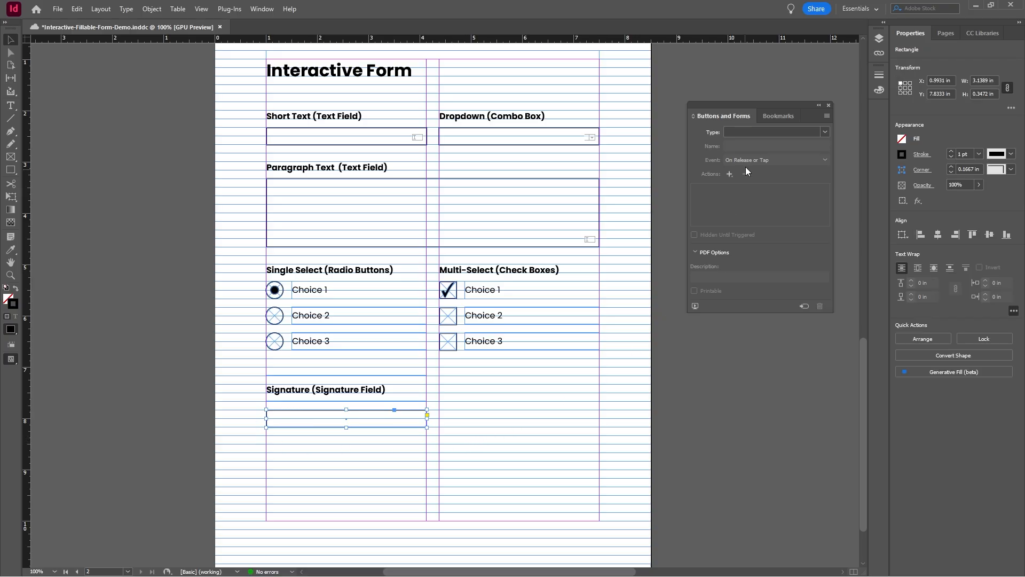
click(826, 132)
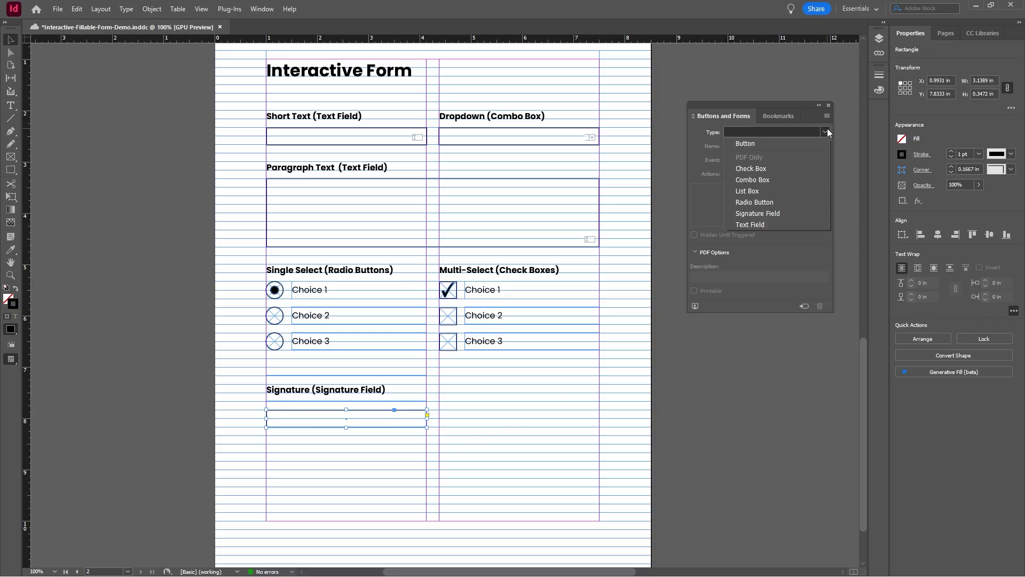
click(792, 213)
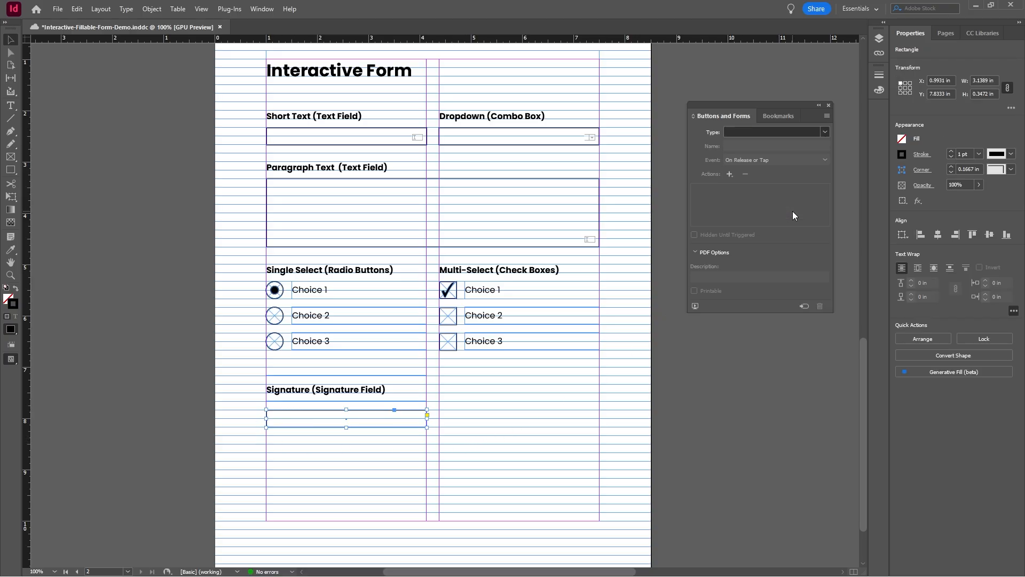
click(722, 372)
scroll(725, 370, up, 2)
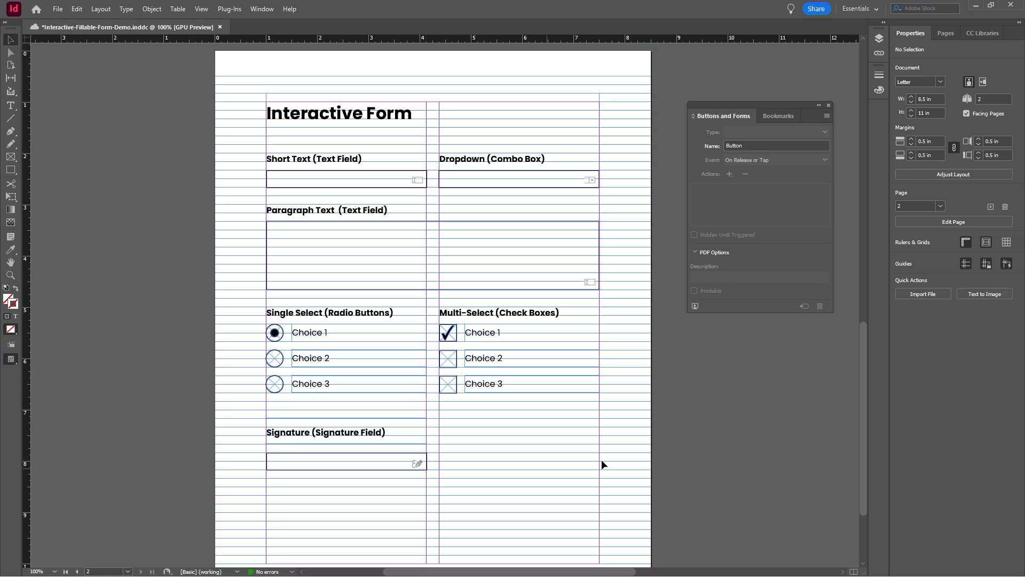
key(ctrl+s)
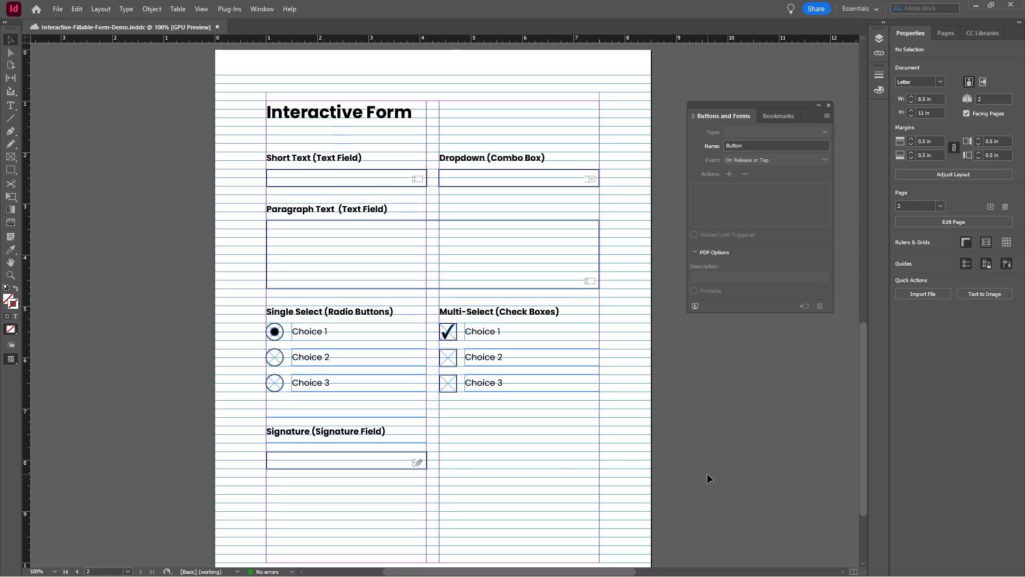
Step: Export all pages as an Adobe PDF (Interactive) named Interactive-Fillable-Form-Demo.pdf in the Desktop PDF folder, including all forms and media
click(58, 9)
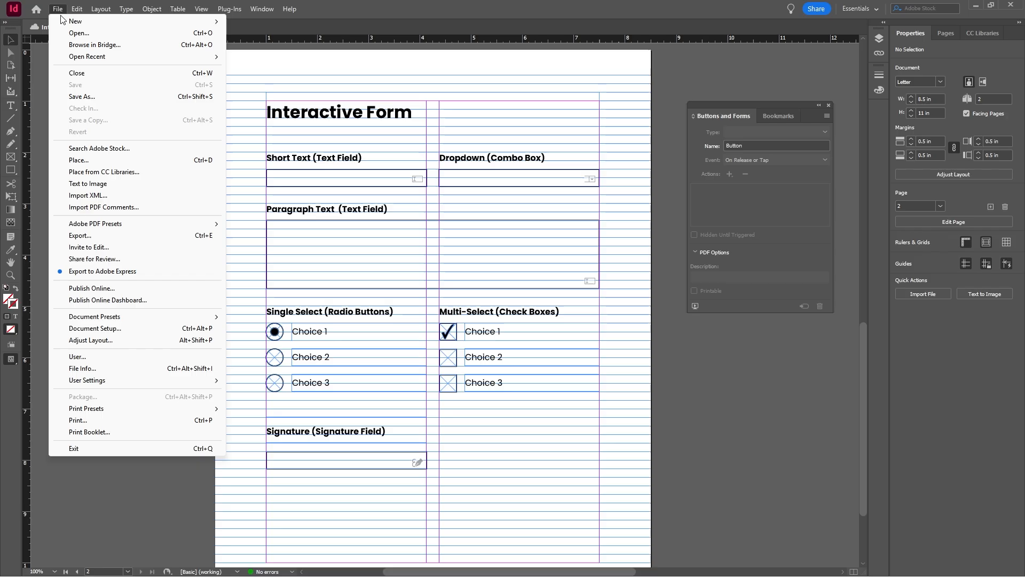
click(80, 235)
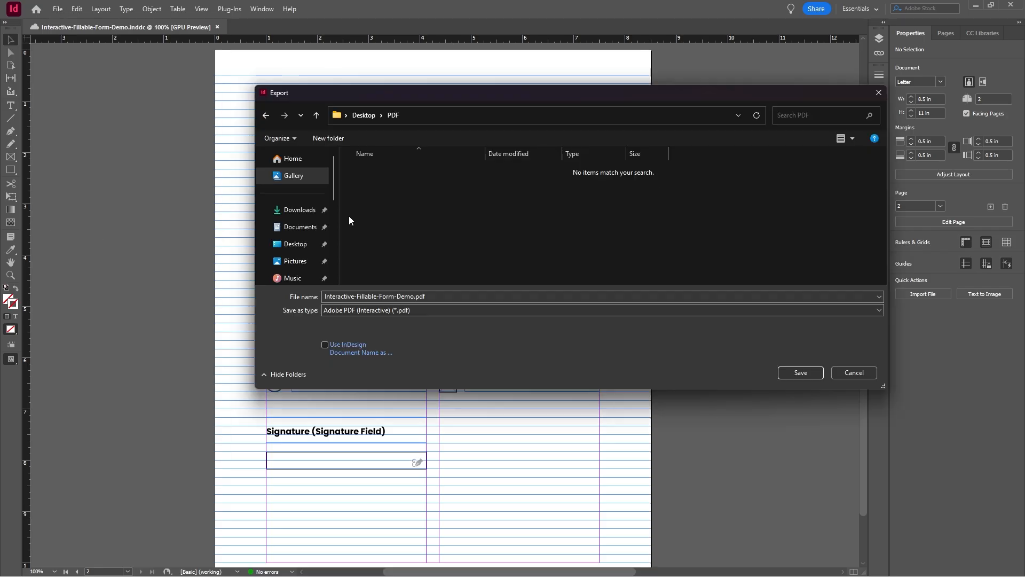
click(360, 311)
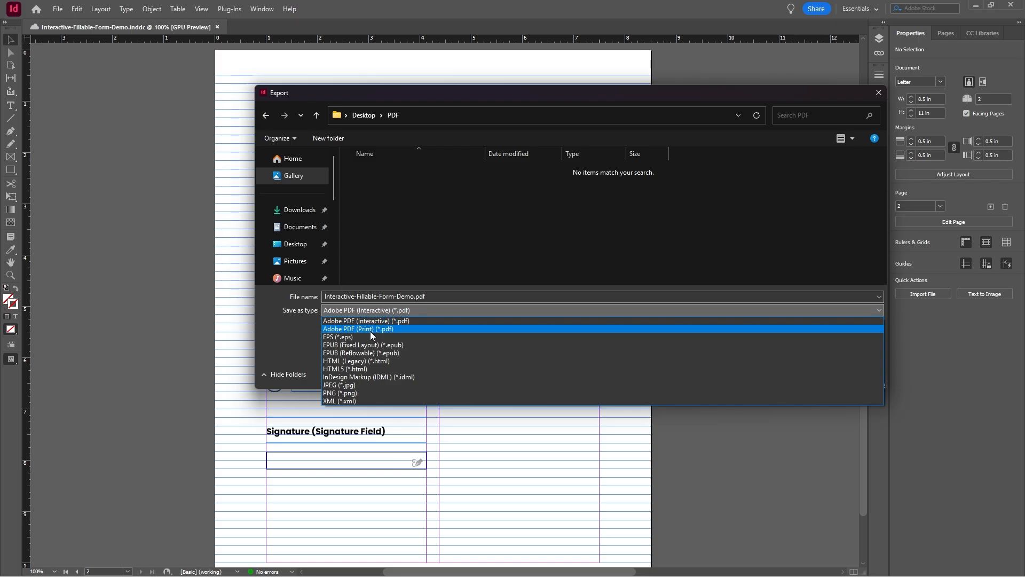
click(383, 320)
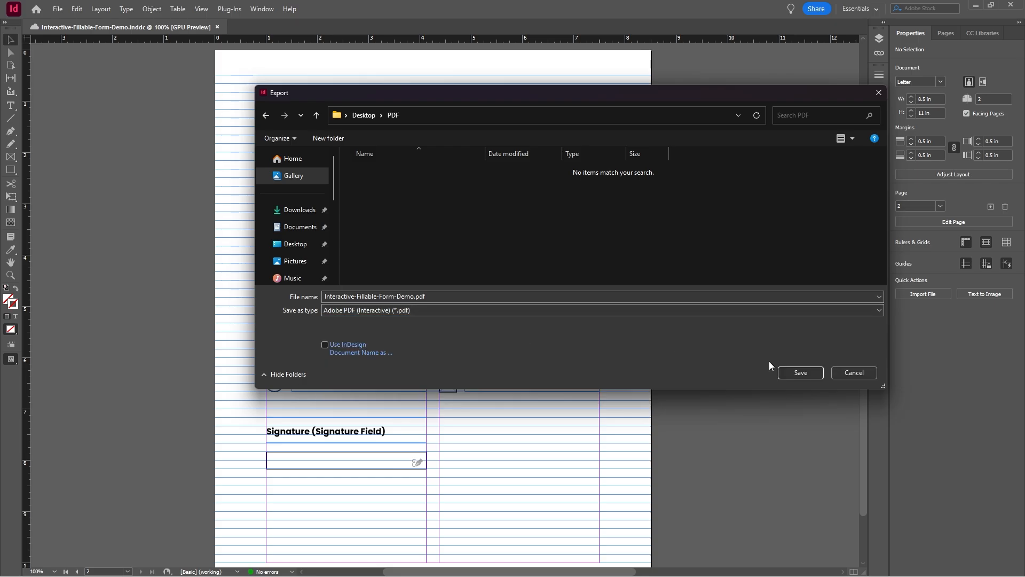
click(796, 372)
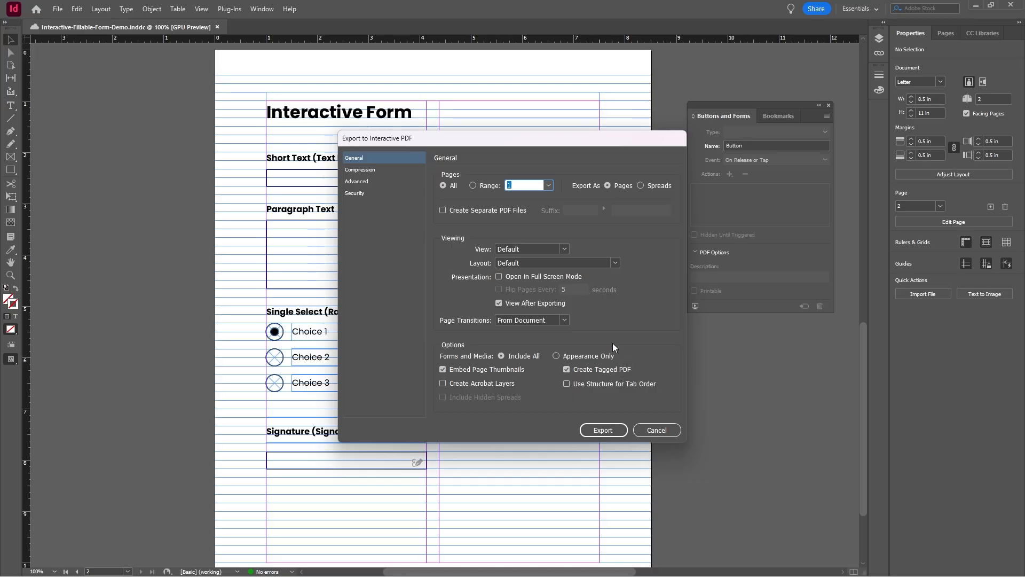
click(603, 429)
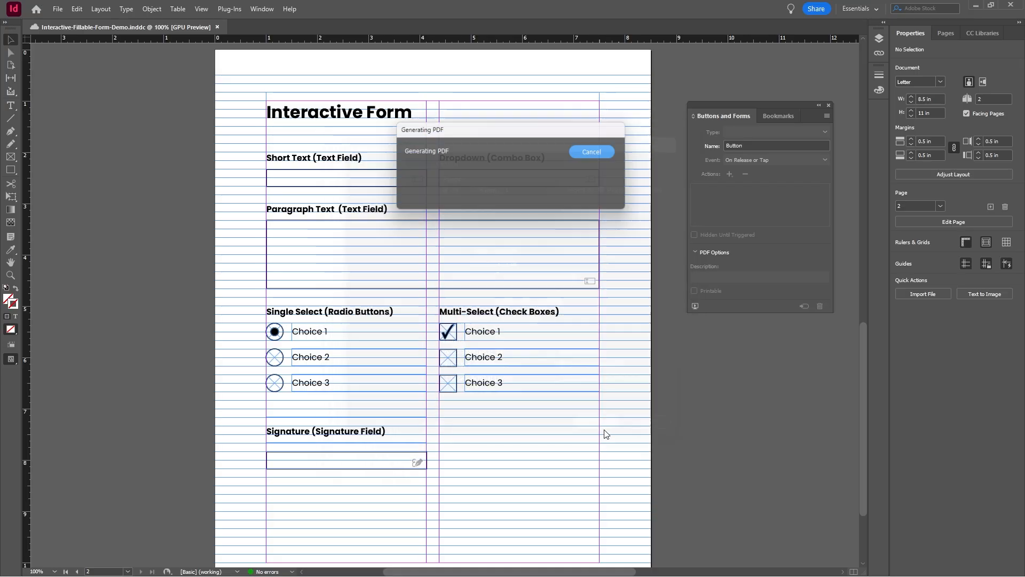